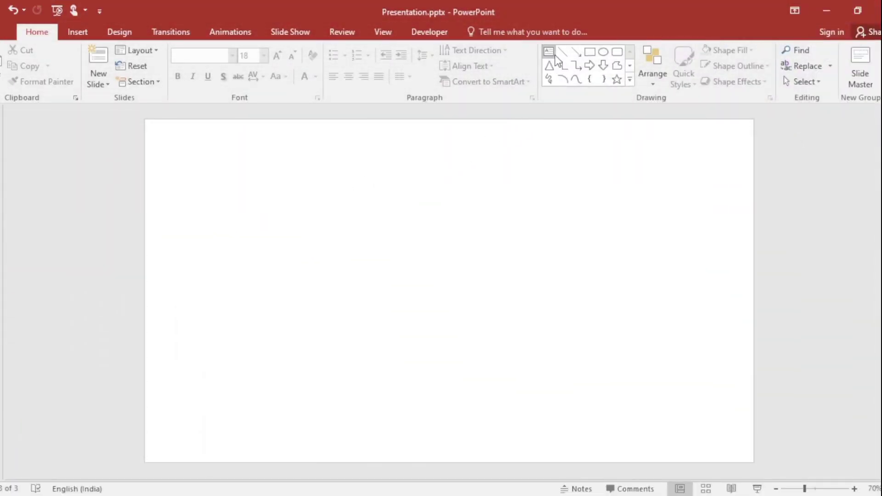
Add a top-left text box with a centred N in Gill Sans Ultra Bold, 180 pt
left_click(549, 51)
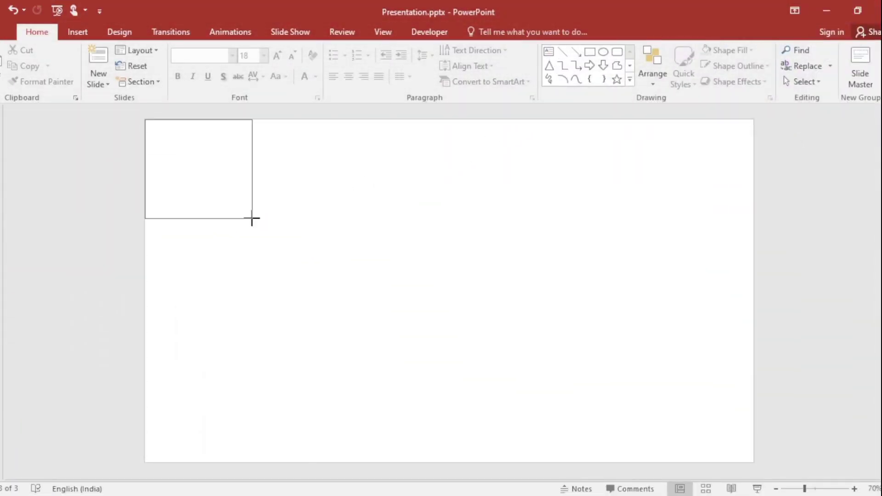
left_click_drag(145, 121, 251, 220)
type("N")
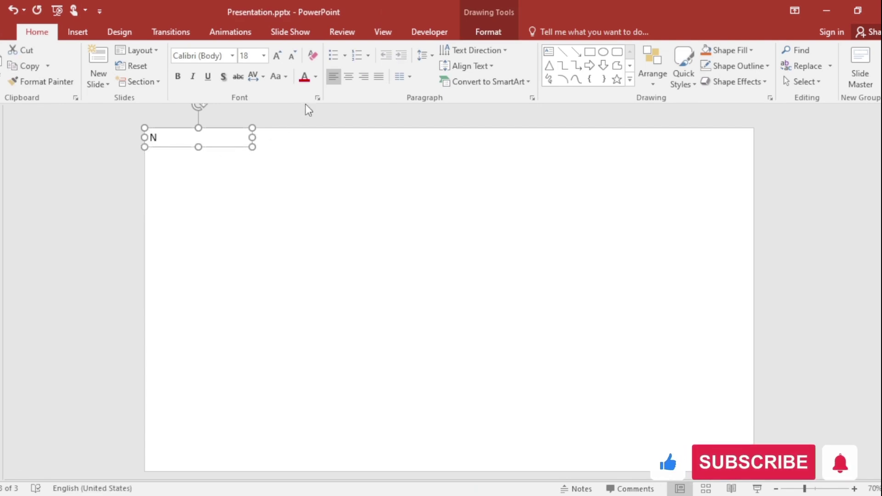
left_click(349, 78)
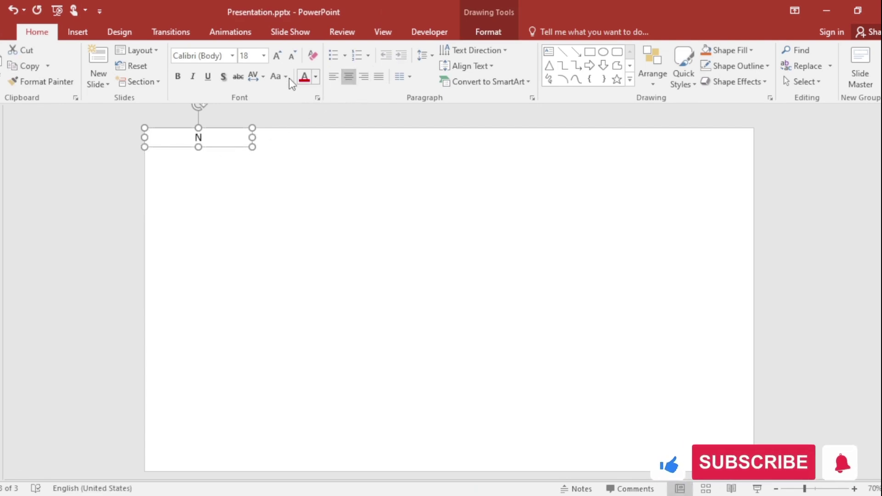
left_click(233, 56)
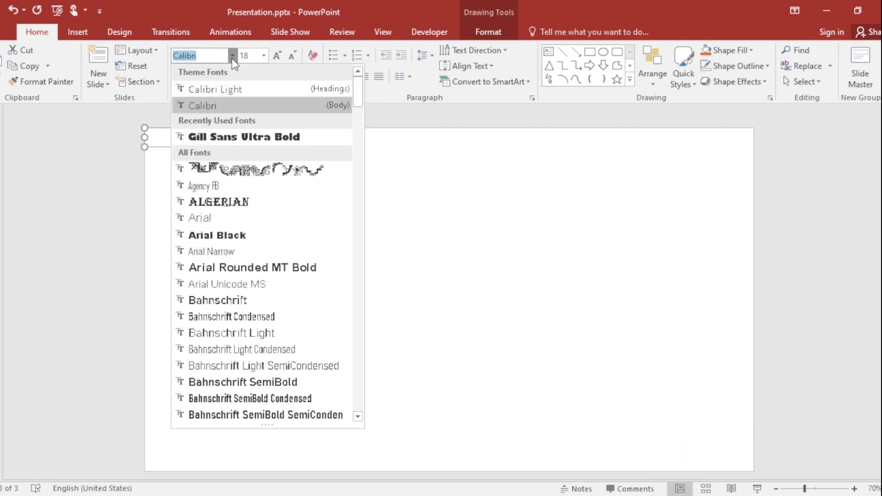
left_click(247, 138)
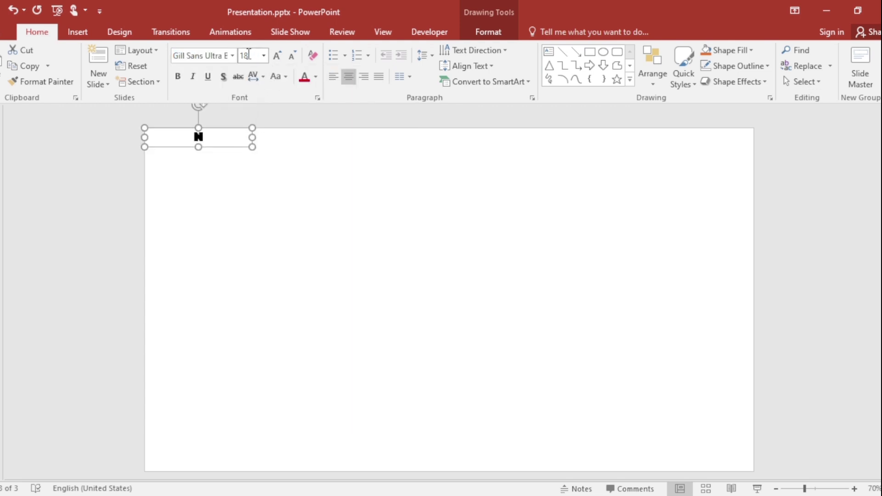
left_click(248, 55)
type("0")
key("Return")
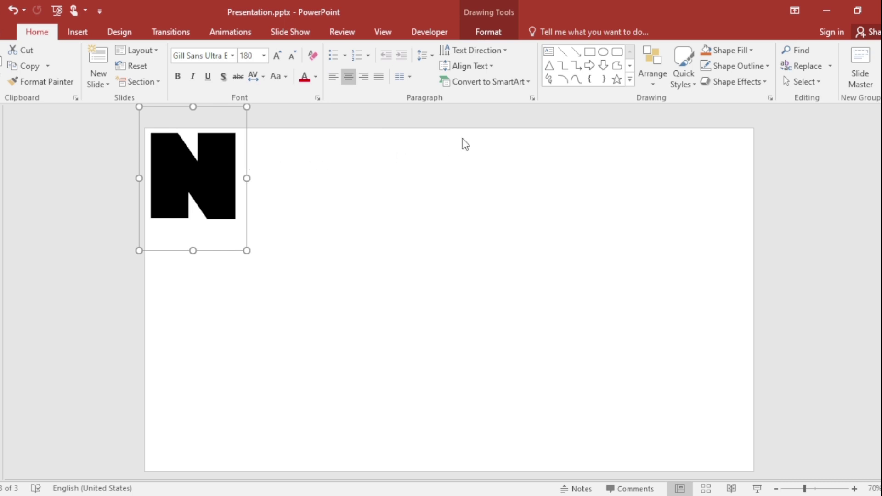
Draw a narrow blue rectangle bar from below the N to the slide bottom, with no outline
left_click(590, 53)
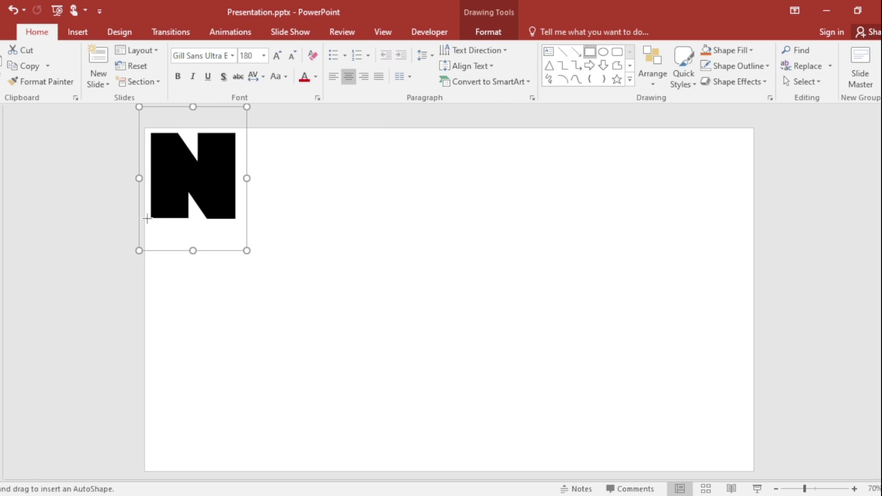
mouse_move(149, 220)
left_mouse_down()
mouse_move(226, 341)
mouse_move(242, 470)
left_mouse_up()
left_click_drag(242, 345, 238, 347)
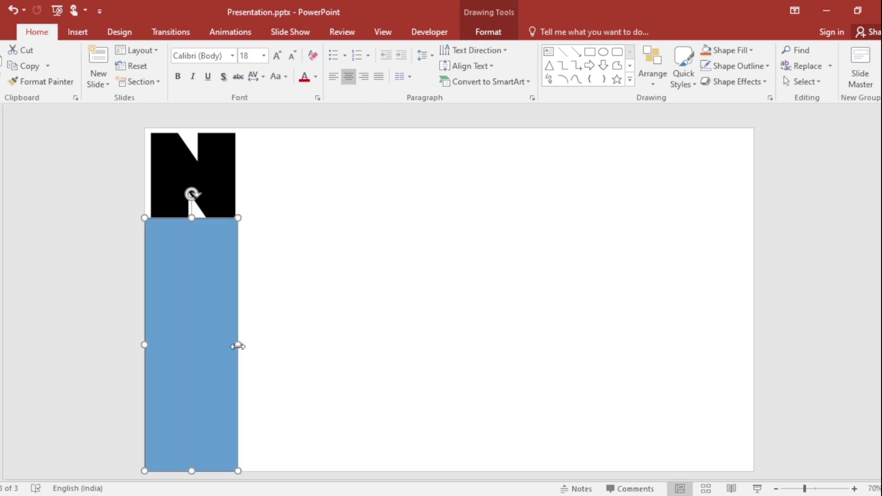
left_click(485, 32)
left_click(339, 69)
left_click(336, 218)
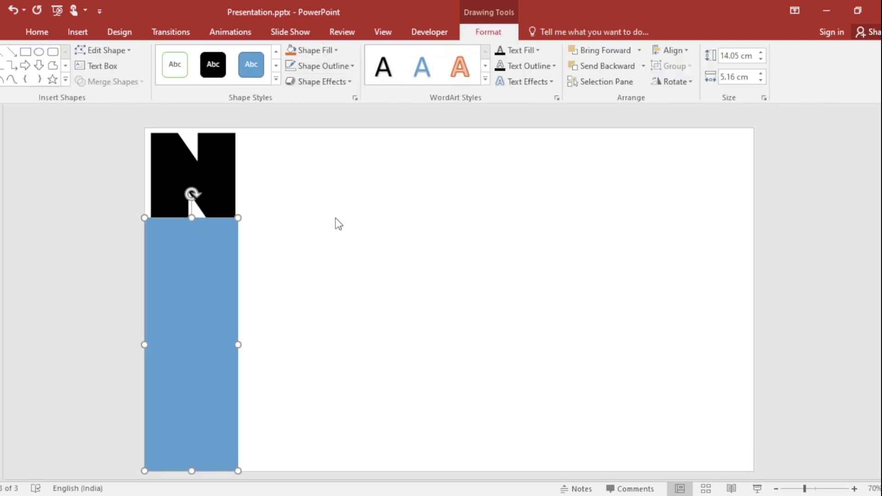
Centre the bar horizontally under the N and group the two
left_click(228, 165, "shift")
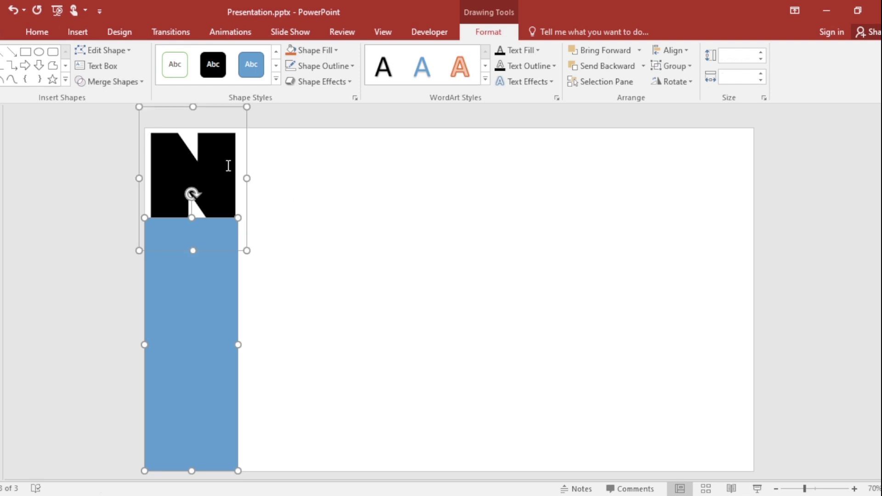
left_click(675, 52)
left_click(678, 84)
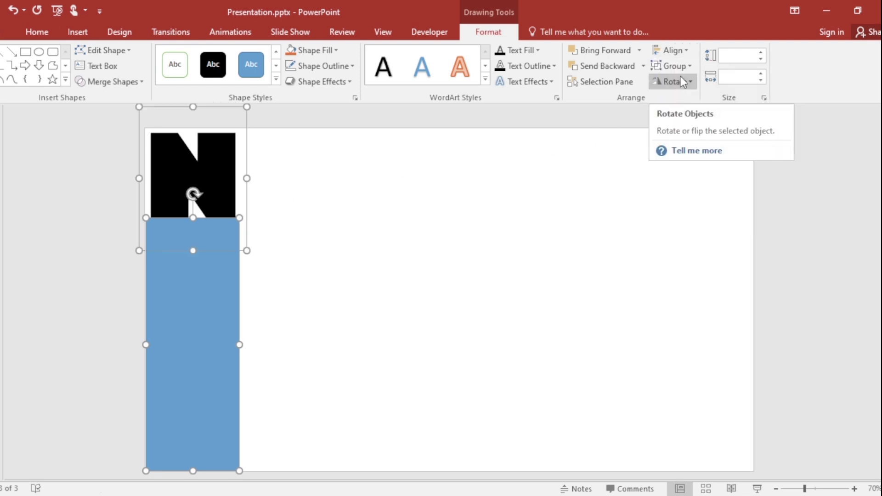
left_click(684, 70)
left_click(682, 84)
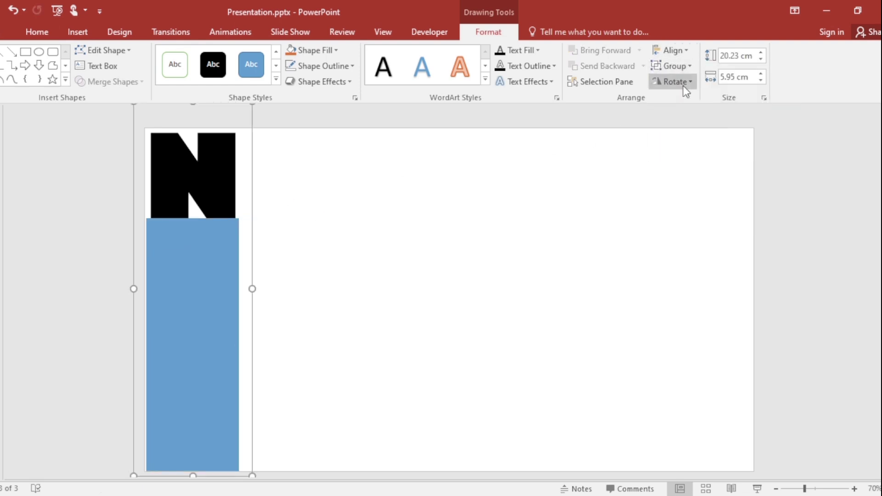
Copy the letter-and-bar group to the right and change the copies to A and T
left_click_drag(254, 263, 360, 278)
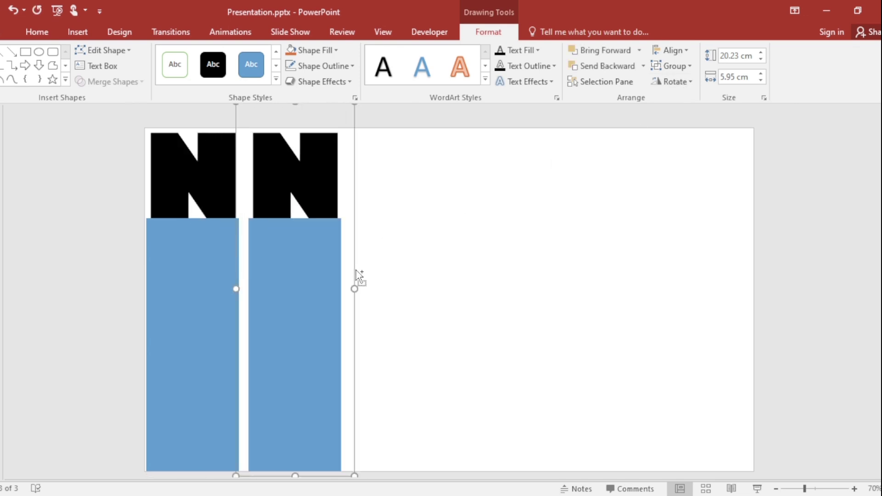
double_click(338, 169)
type("A")
left_click(358, 319)
left_click_drag(358, 319, 757, 330)
double_click(443, 184)
type("T")
Add the remaining copies as U, R and E to complete NATURE
double_click(526, 162)
type("U")
left_click(553, 314)
key("BackSpace")
type("R")
double_click(733, 167)
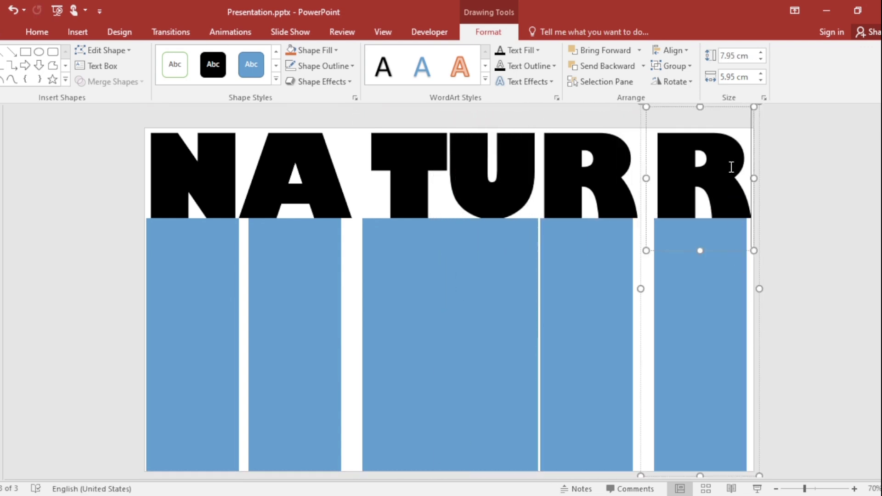
key("BackSpace")
type("E")
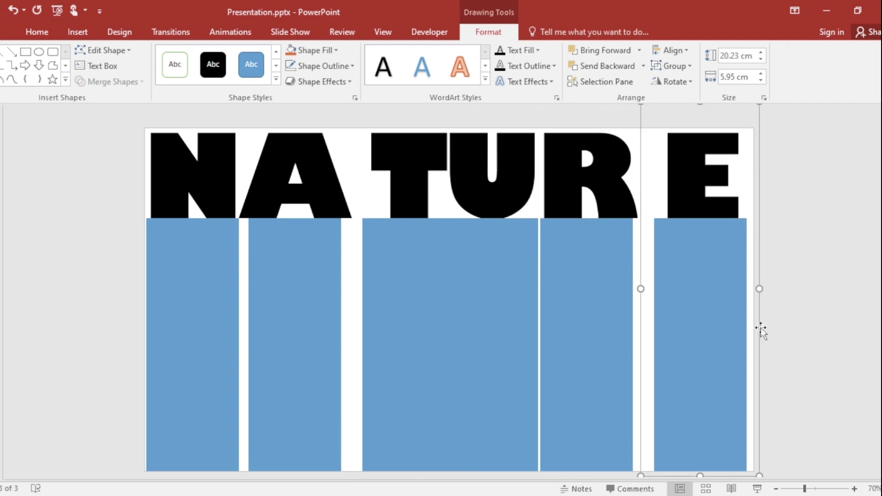
Distribute all six pieces horizontally, then ungroup each letter from its bar
key("ctrl+a")
left_click(672, 50)
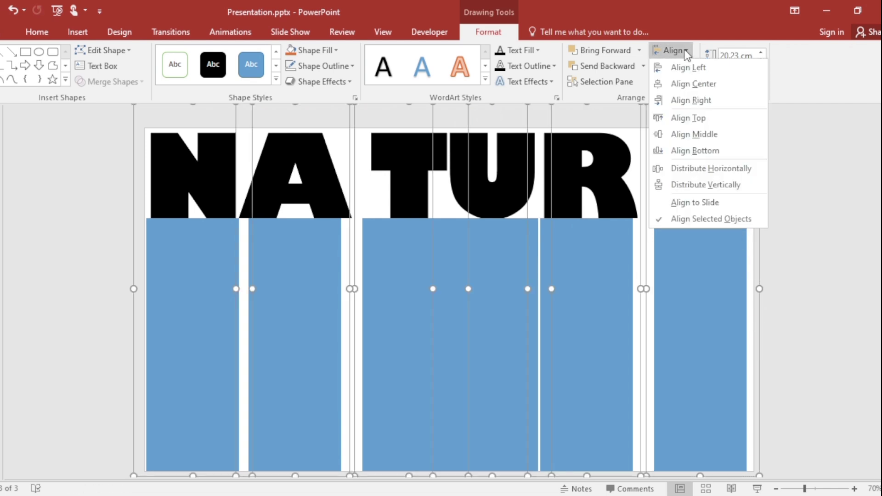
left_click(699, 168)
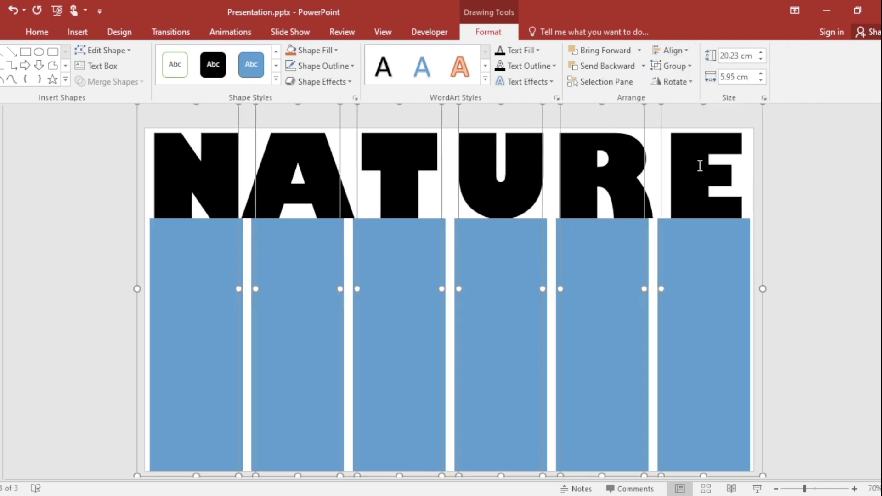
left_click(689, 66)
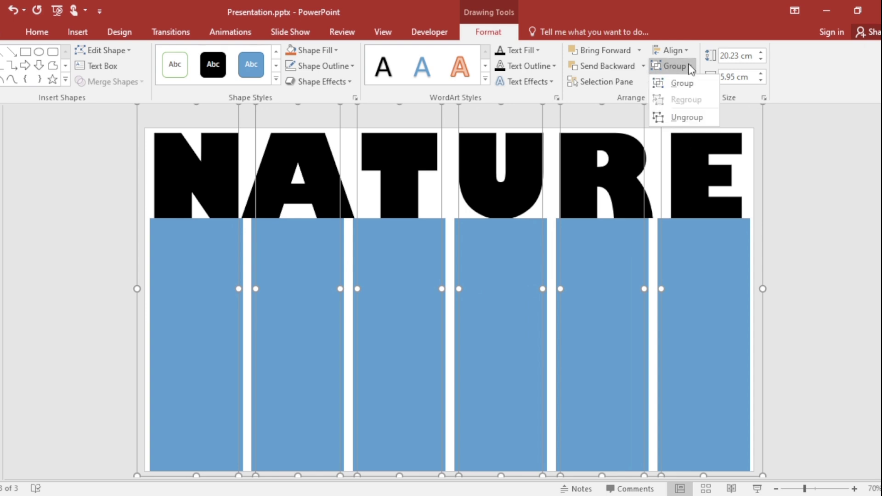
left_click(690, 116)
left_click(692, 121)
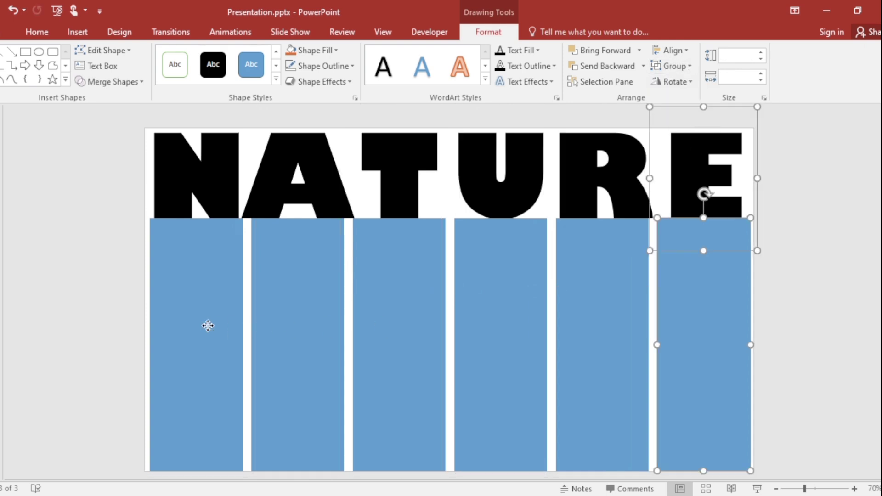
left_click(207, 325)
Shorten the N and A bars and union each with its letter, nudging A down
left_click_drag(200, 470, 196, 460)
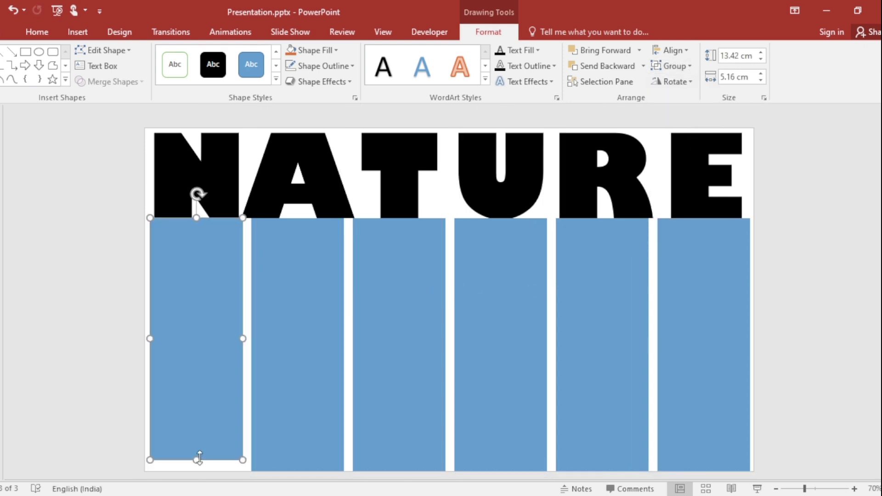
left_click(225, 185, "shift")
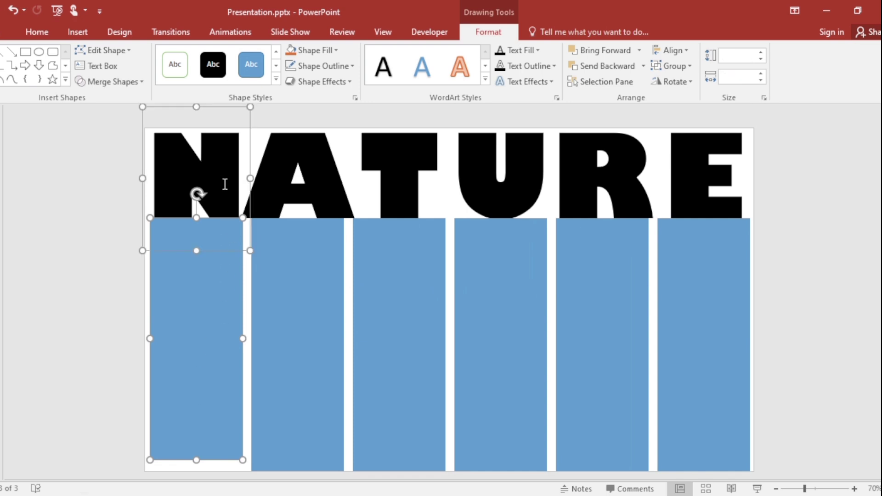
left_click(118, 83)
left_click(118, 97)
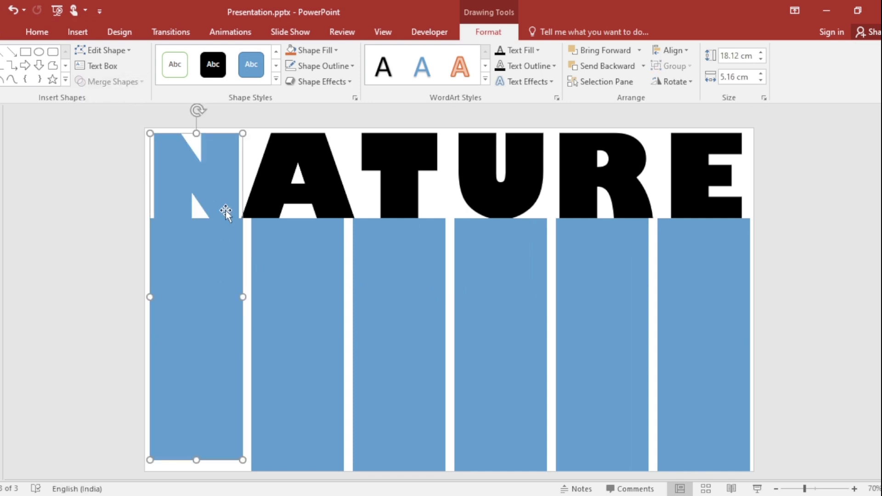
left_click(304, 267)
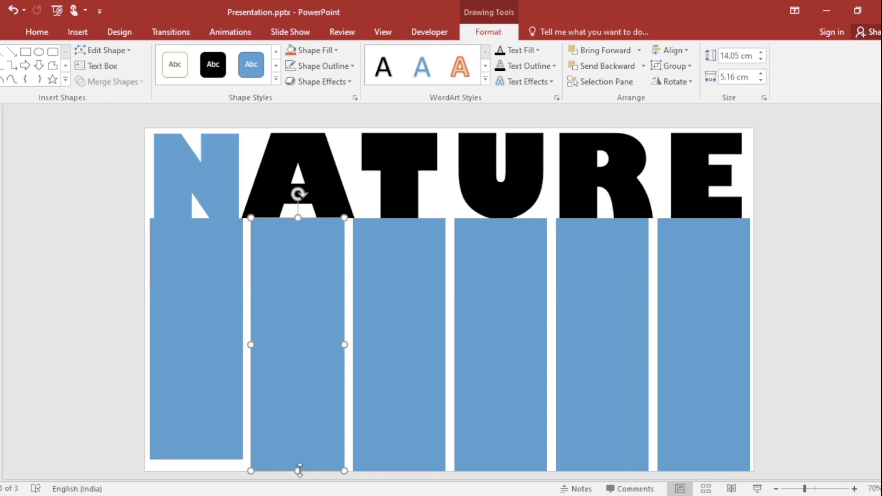
left_click_drag(298, 469, 300, 444)
left_click(331, 170, "shift")
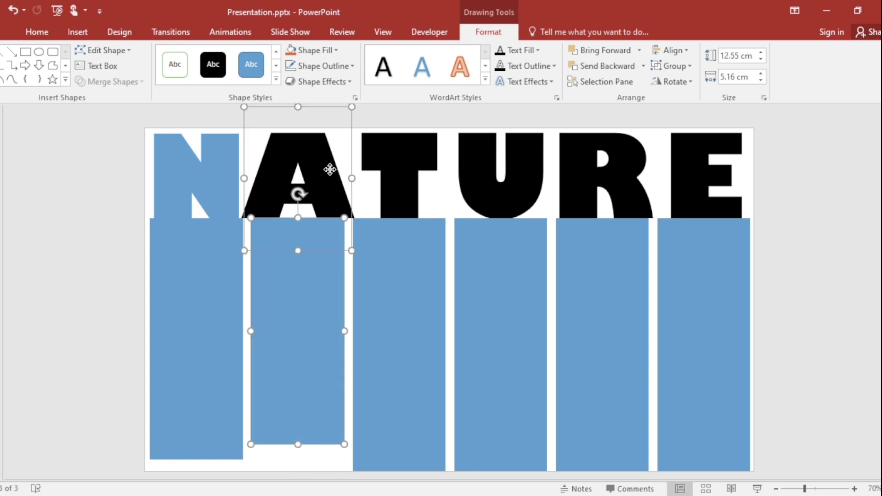
left_click(124, 78)
left_click(107, 98)
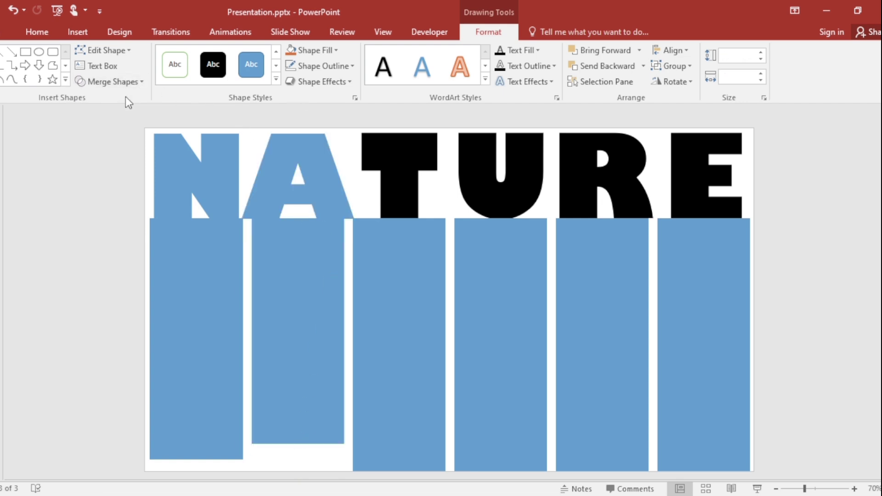
key("Down")
key("Down")
Shorten the T and U bars, union each with its letter, and lower both shapes
left_click(412, 331)
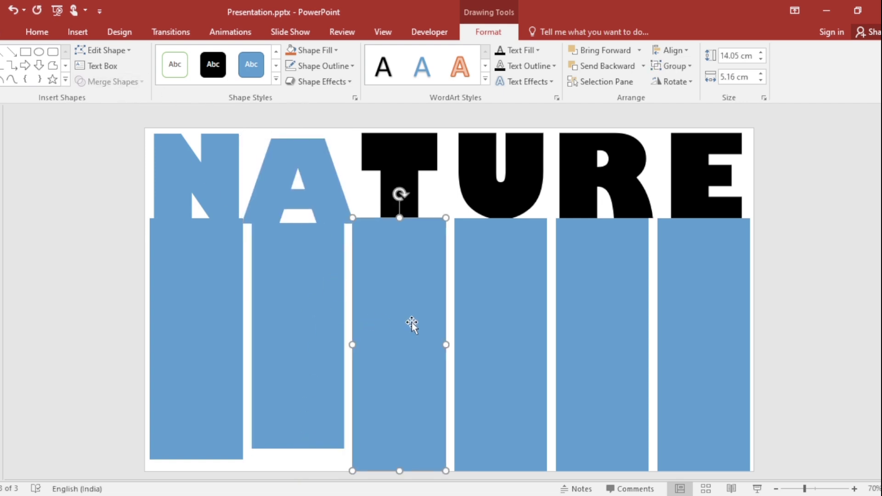
left_click_drag(399, 472, 399, 429)
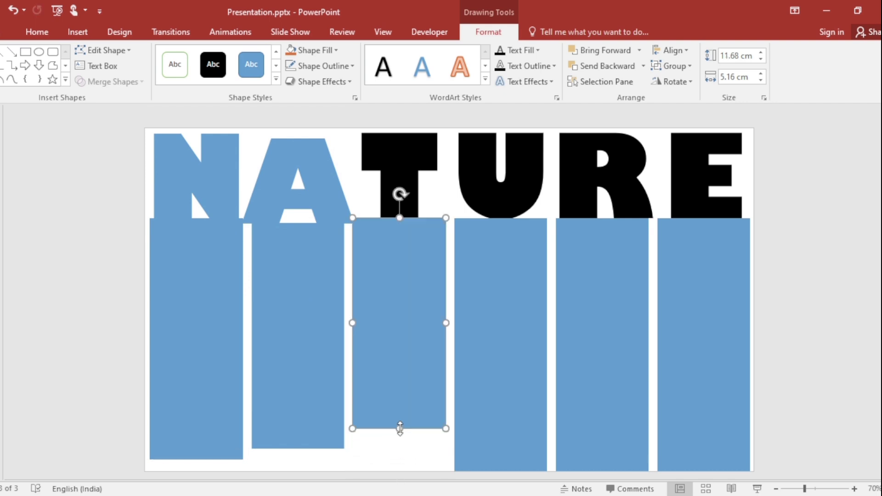
left_click(418, 158, "shift")
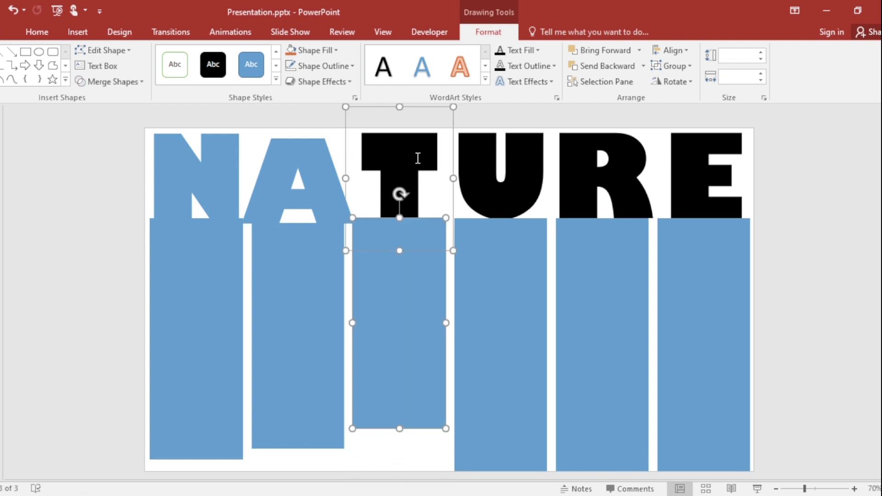
left_click(120, 82)
left_click(120, 98)
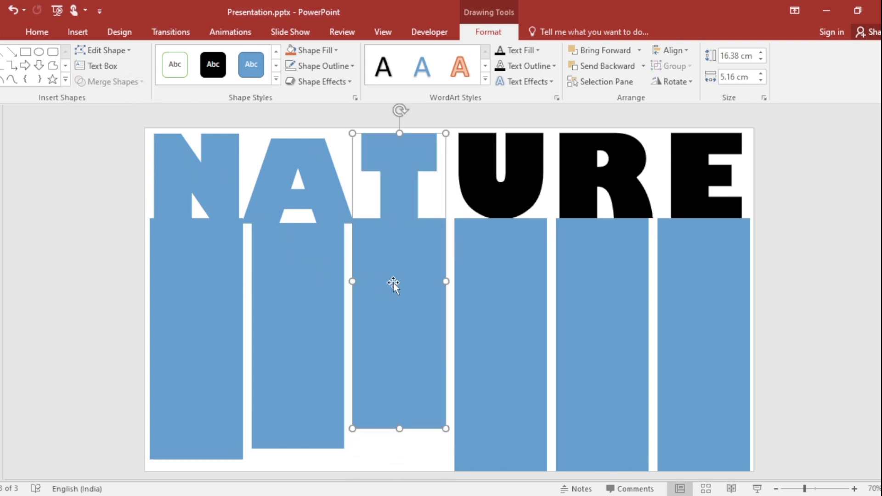
left_click_drag(395, 281, 407, 294)
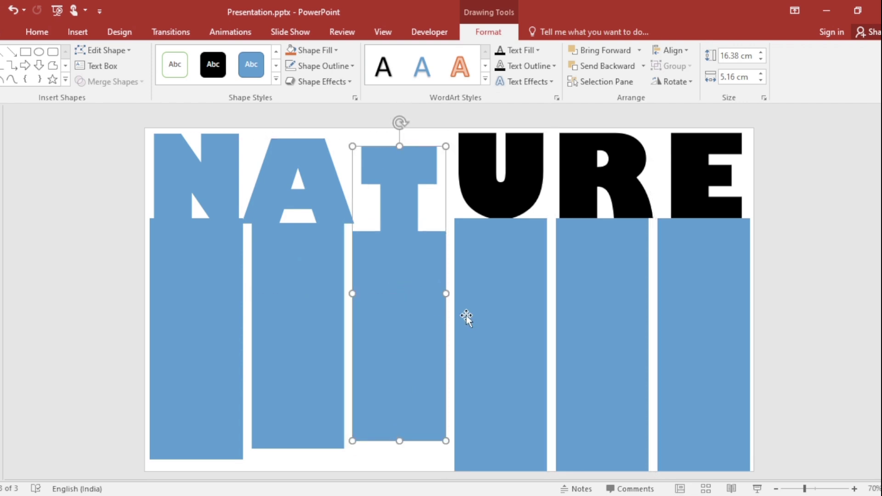
left_click(518, 329)
left_click_drag(499, 469, 498, 404)
left_click(516, 161, "shift")
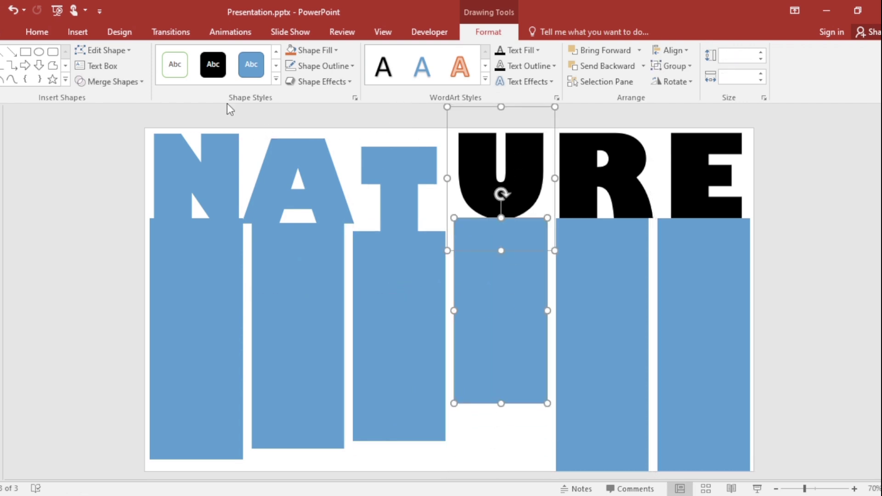
left_click(112, 80)
left_click(103, 97)
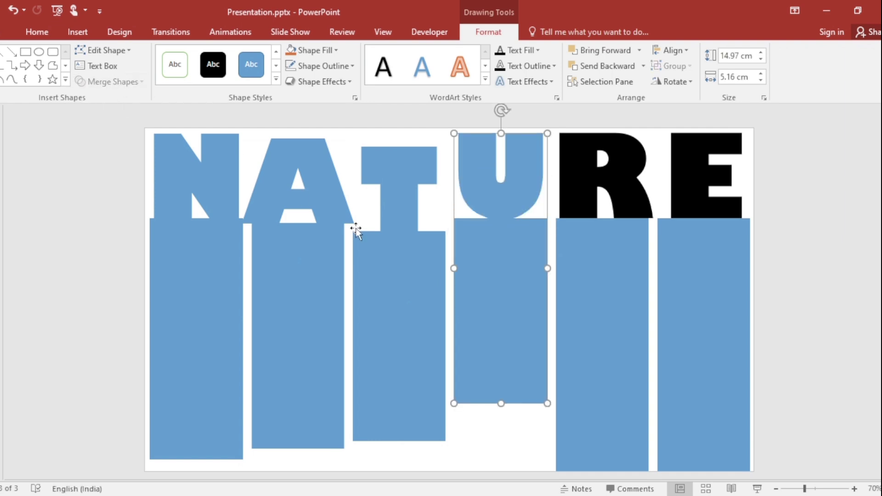
left_click_drag(450, 270, 485, 286)
Shorten the R and E bars and union each with its letter, lowering R
left_click(615, 351)
left_click_drag(602, 471, 602, 442)
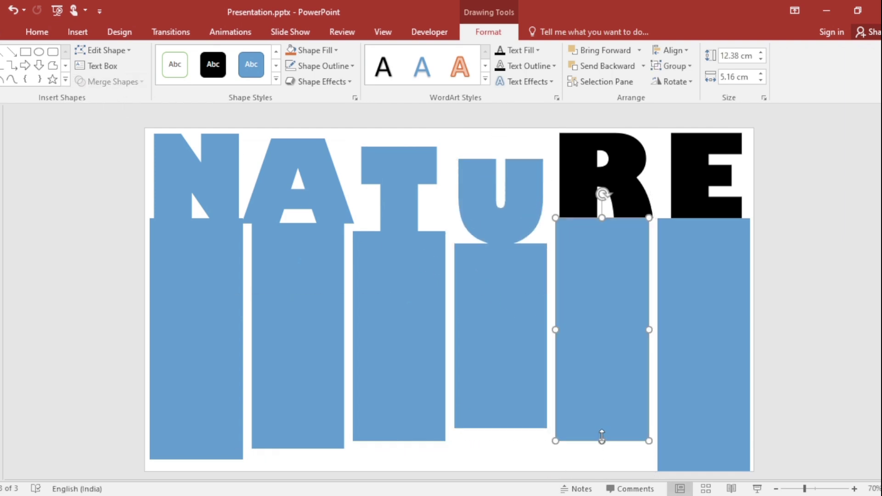
left_click(620, 169, "shift")
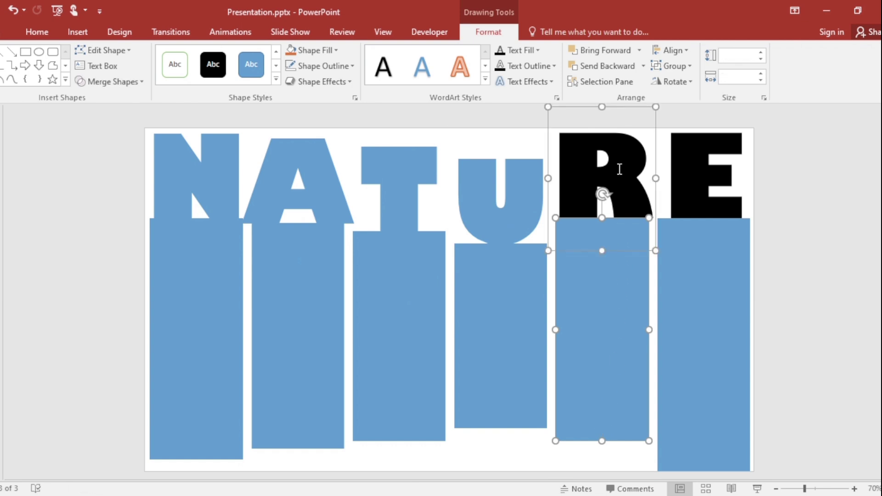
left_click(123, 84)
left_click(123, 96)
left_click_drag(616, 311, 615, 330)
left_click(709, 345)
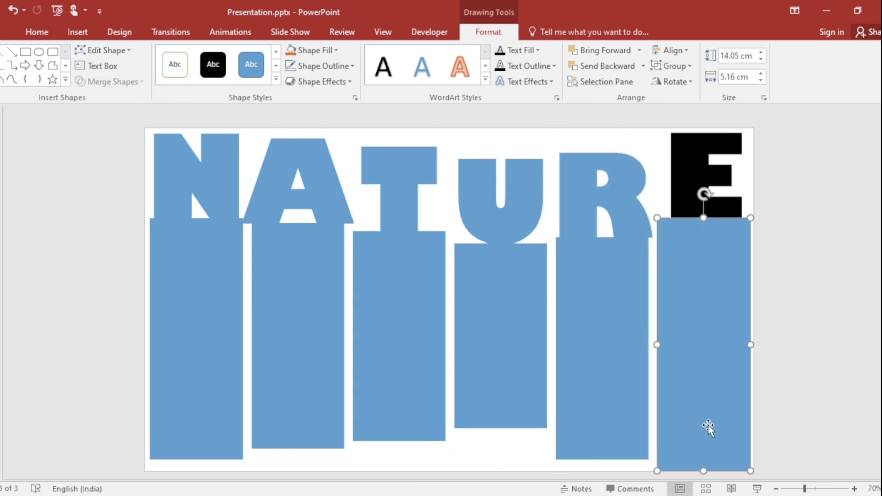
left_click_drag(704, 471, 704, 455)
left_click(711, 167, "shift")
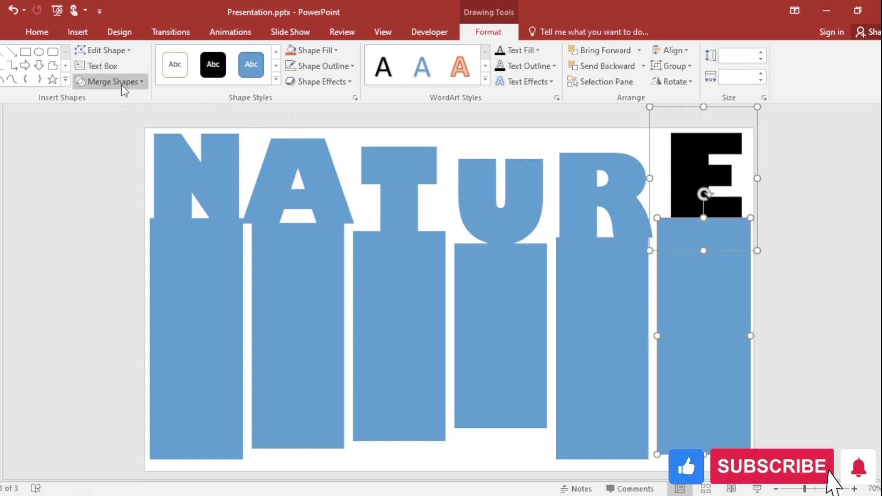
left_click(109, 82)
left_click(123, 102)
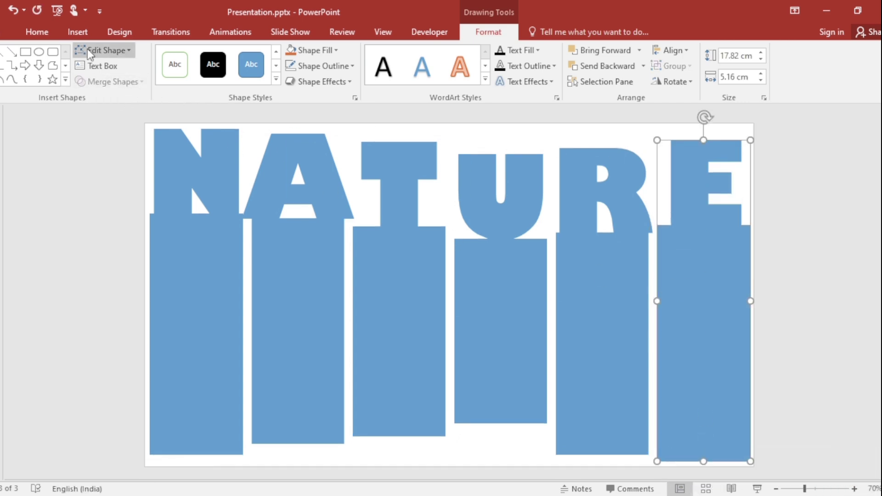
Insert the landscape picture Picture1.png onto the slide
left_click(77, 34)
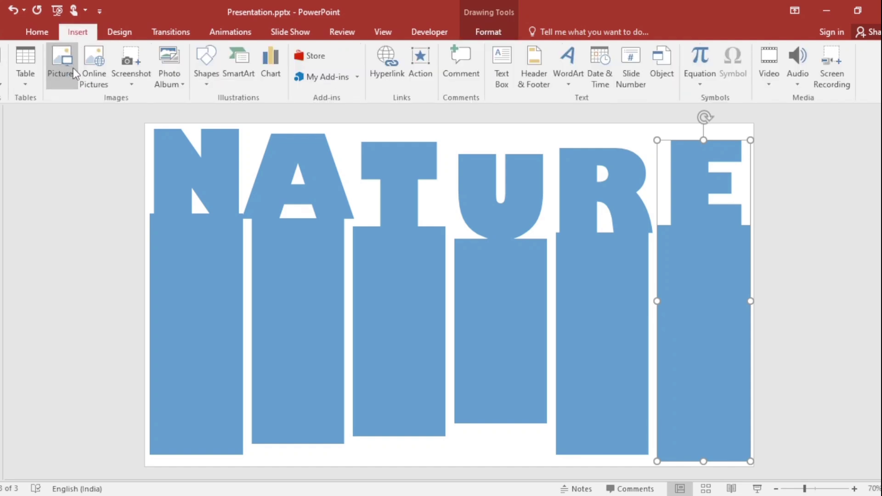
left_click(73, 68)
left_click(156, 226)
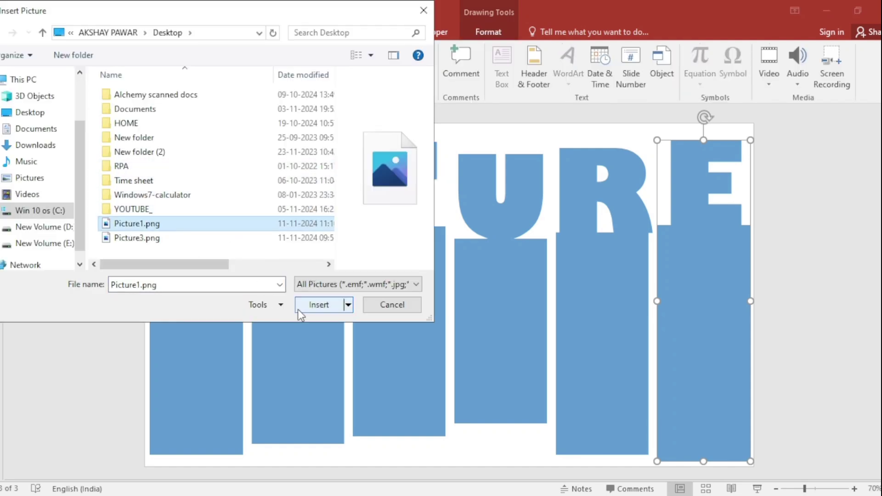
left_click(318, 305)
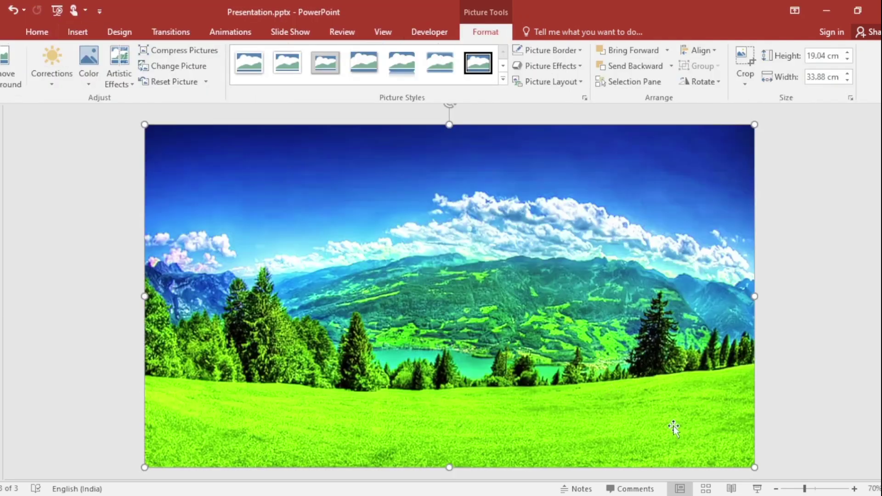
Send the picture to back, fragment it with the letter shapes, and delete leftover pieces
right_click(478, 310)
left_click(522, 210)
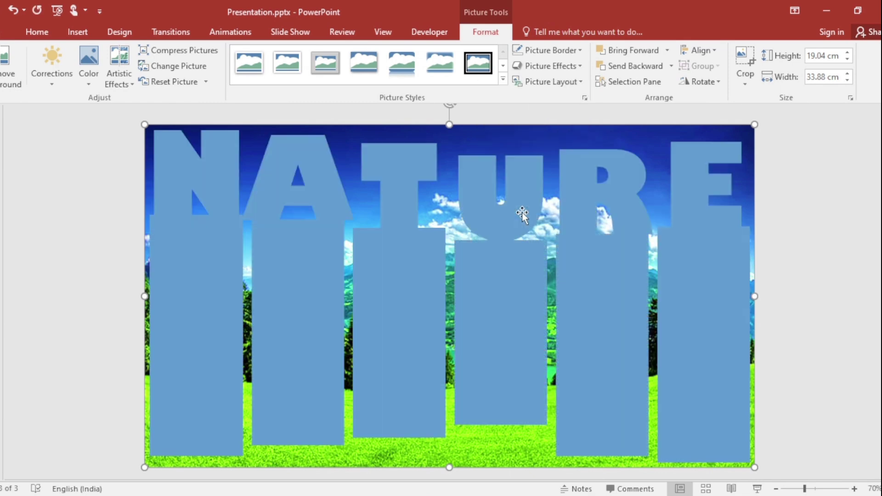
key("ctrl+a")
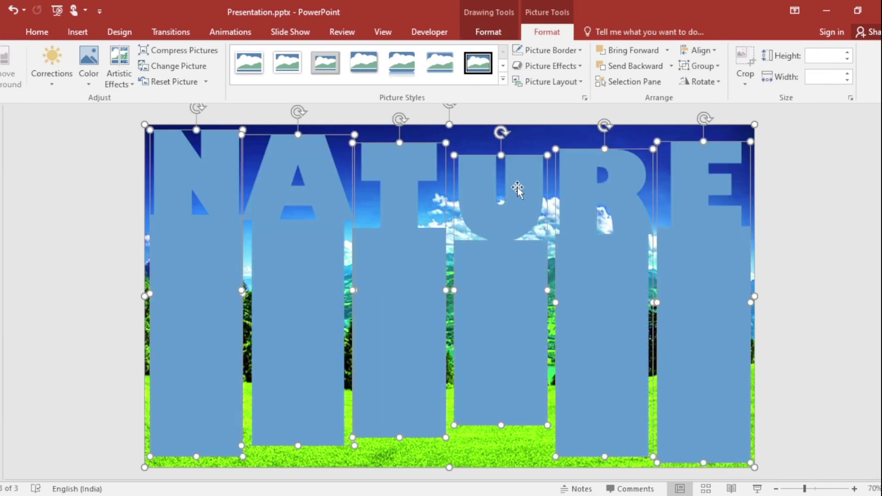
left_click(490, 32)
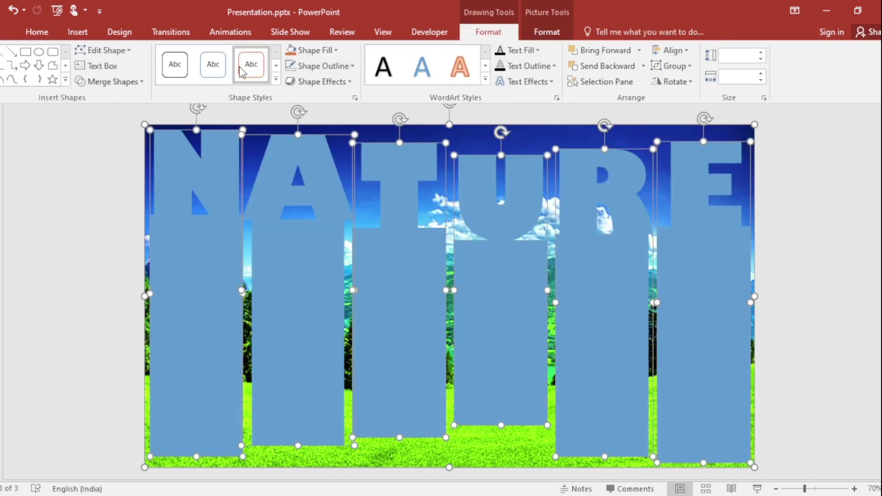
left_click(133, 83)
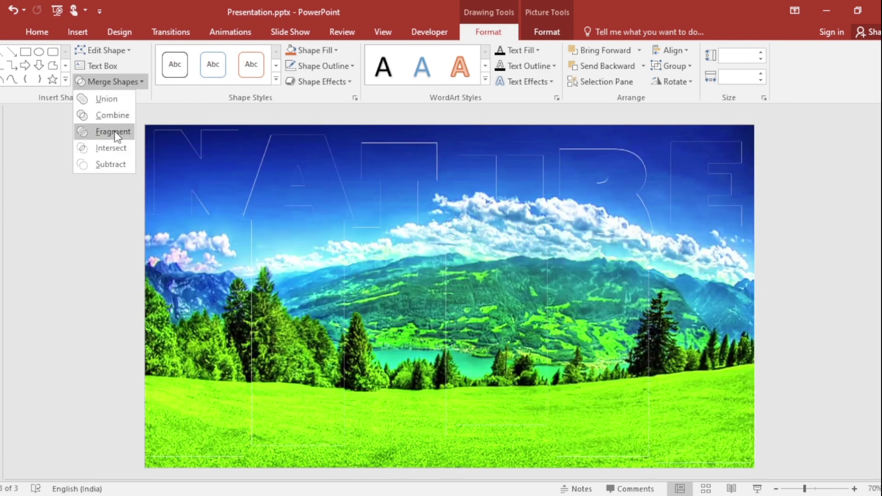
left_click(115, 131)
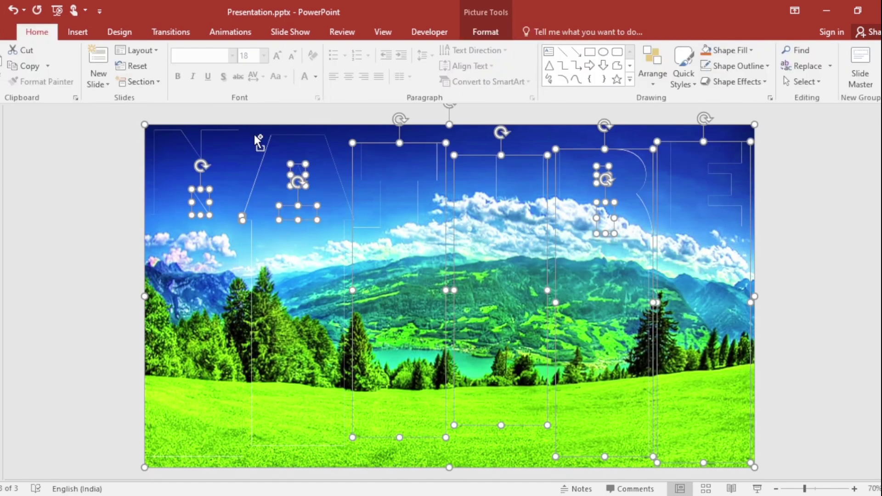
left_click(472, 159, "shift")
left_click(629, 151, "shift")
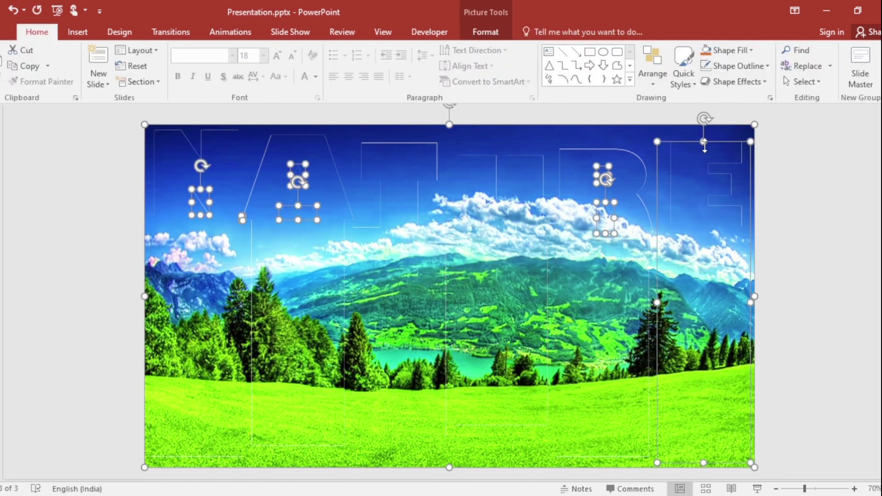
left_click(721, 144, "shift")
key("Delete")
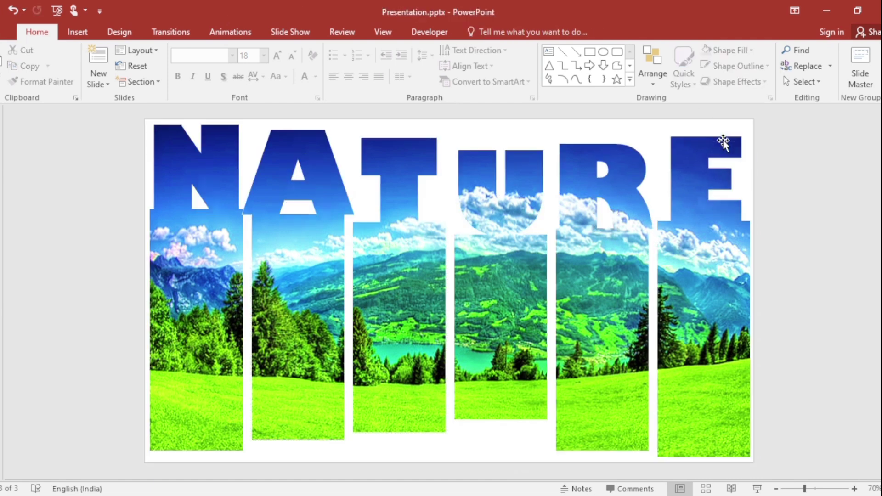
Give the slide background a light dotted pattern fill
right_click(724, 130)
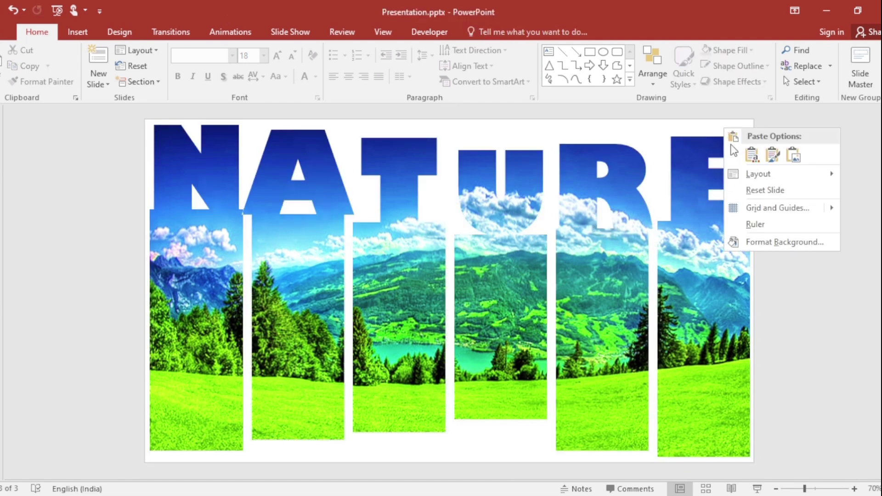
left_click(765, 240)
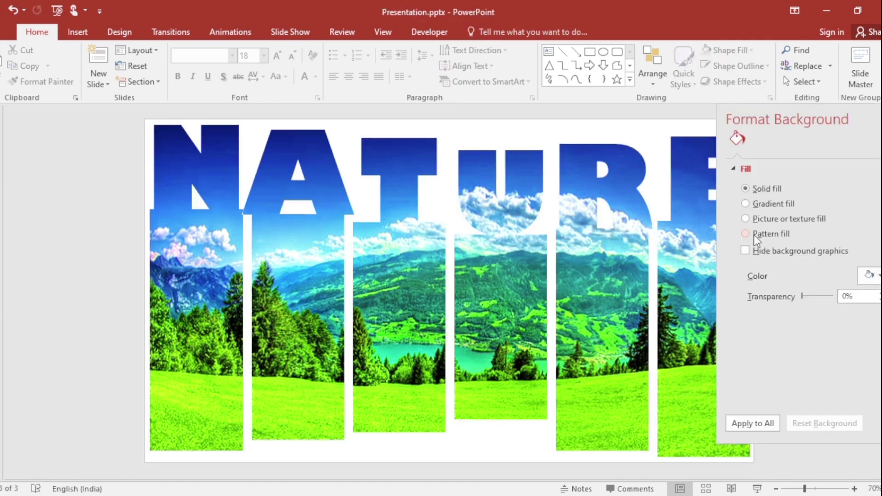
left_click(747, 234)
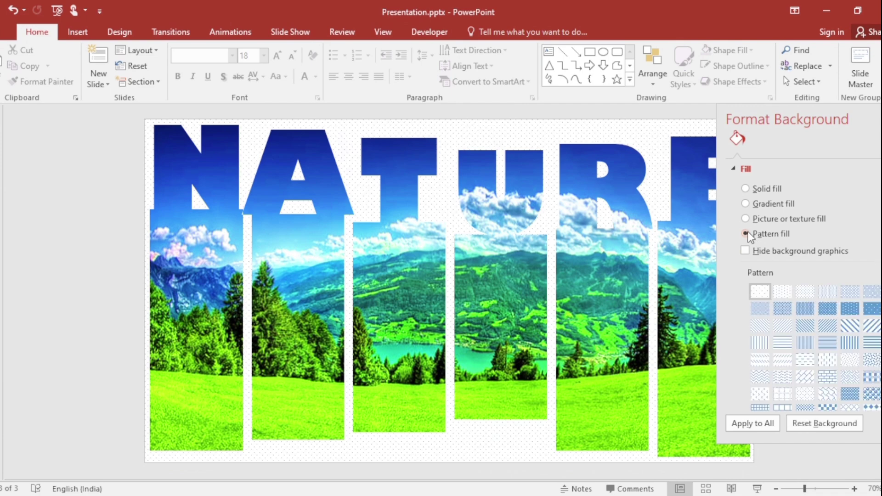
left_click(761, 308)
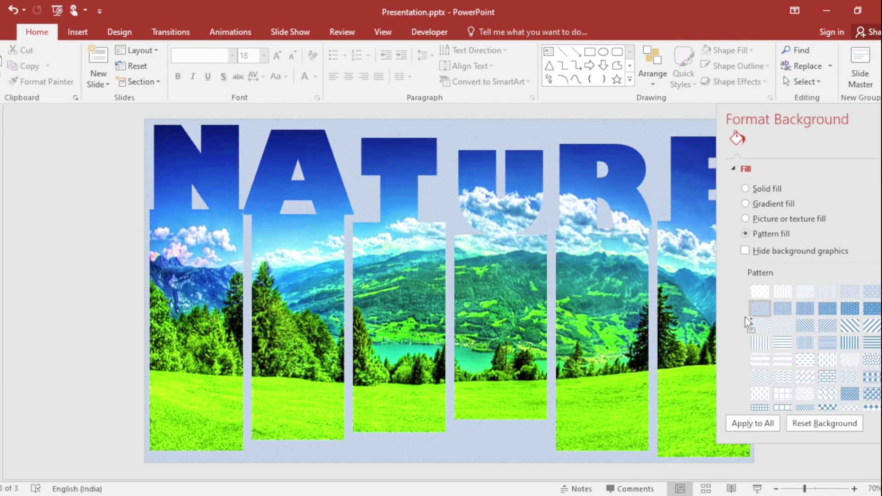
Apply an inner shadow preset to all six letter pictures with a 17 pt blur
key("ctrl+a")
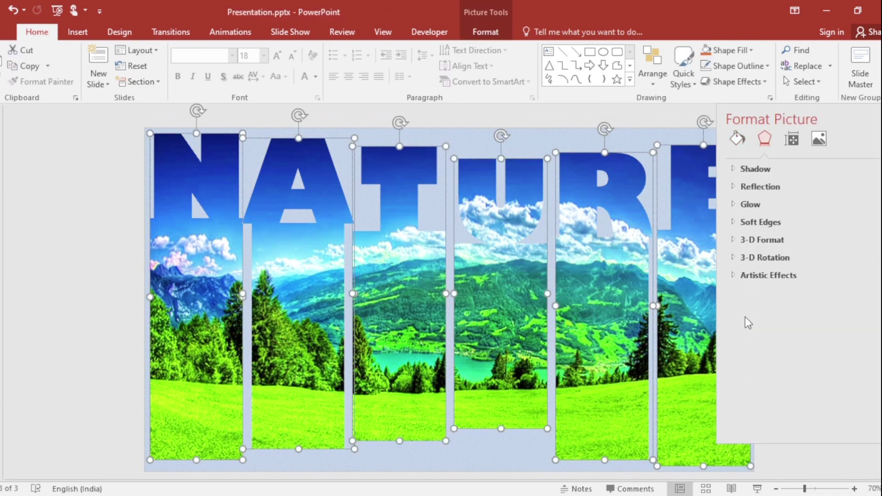
left_click(763, 169)
left_click(876, 187)
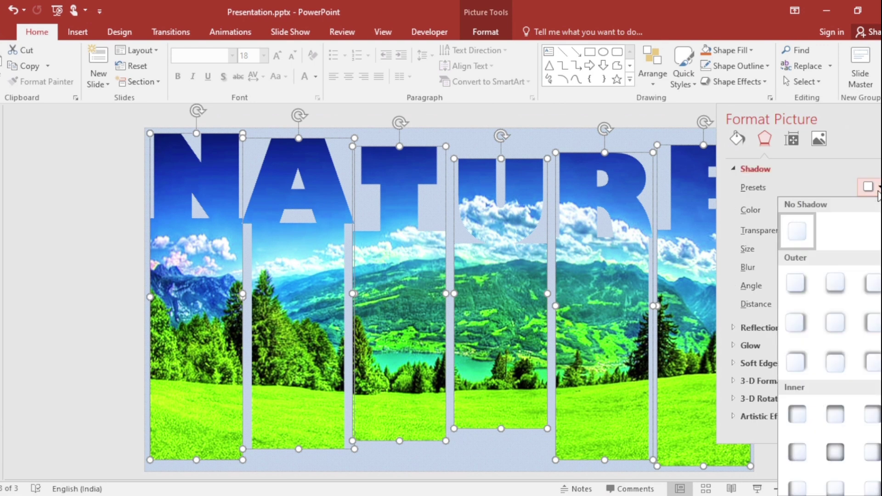
left_click(836, 454)
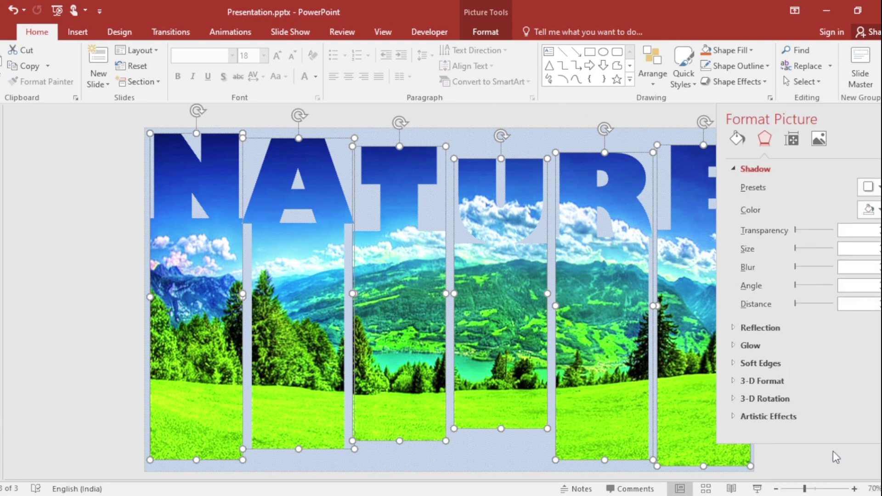
left_click(879, 264)
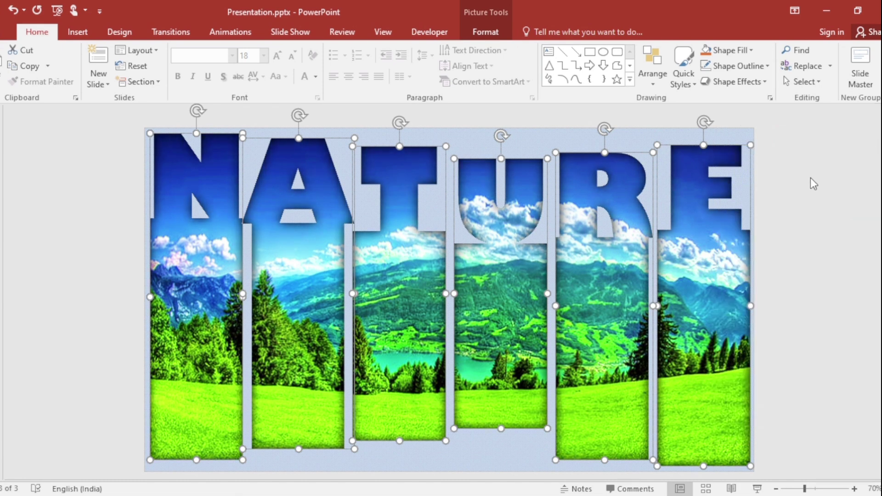
Give the N strip a Fly In animation from the top
left_click(762, 231)
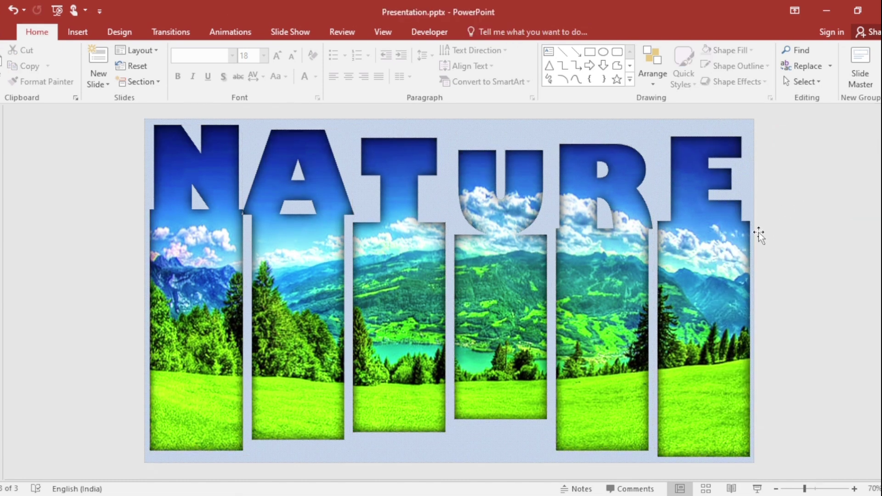
left_click(219, 252)
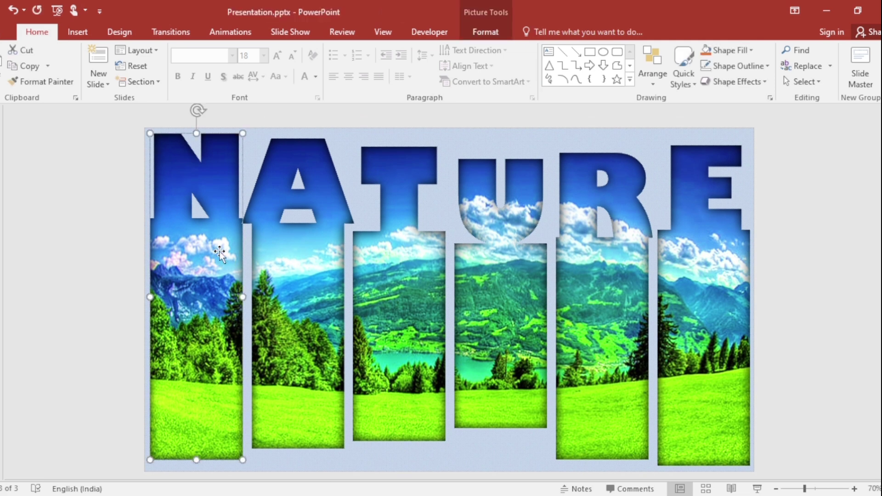
left_click(241, 37)
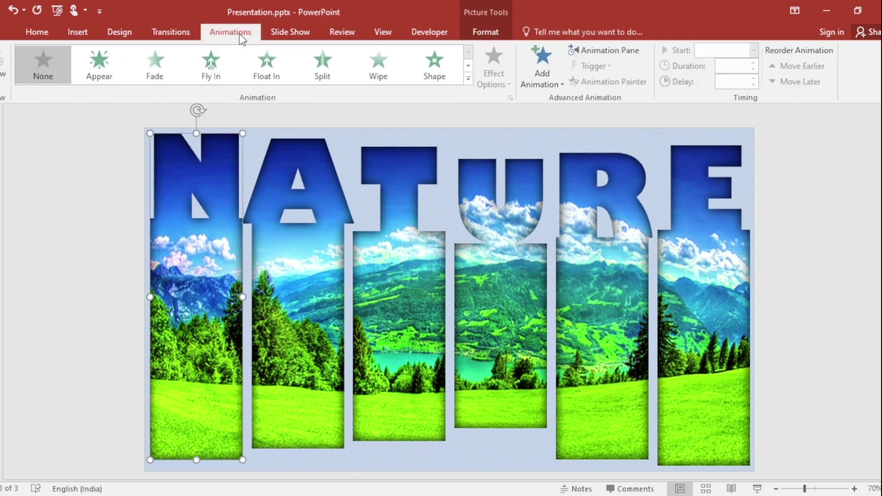
left_click(212, 73)
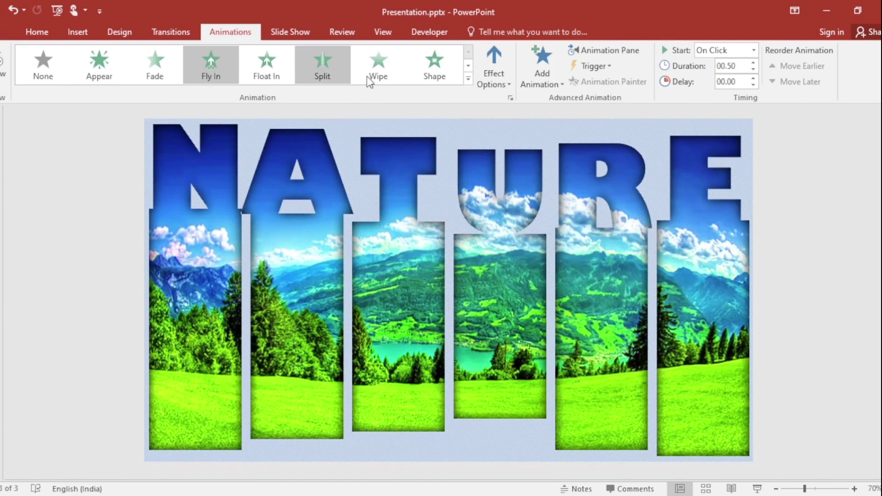
left_click(503, 75)
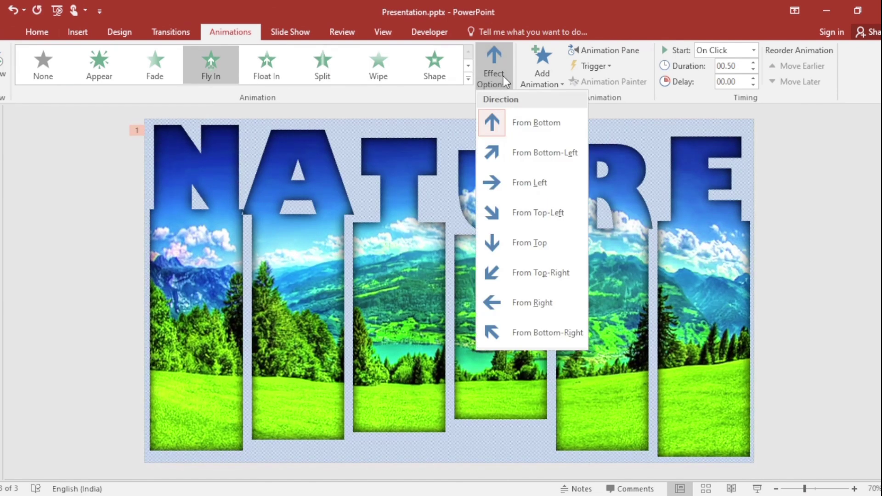
left_click(529, 244)
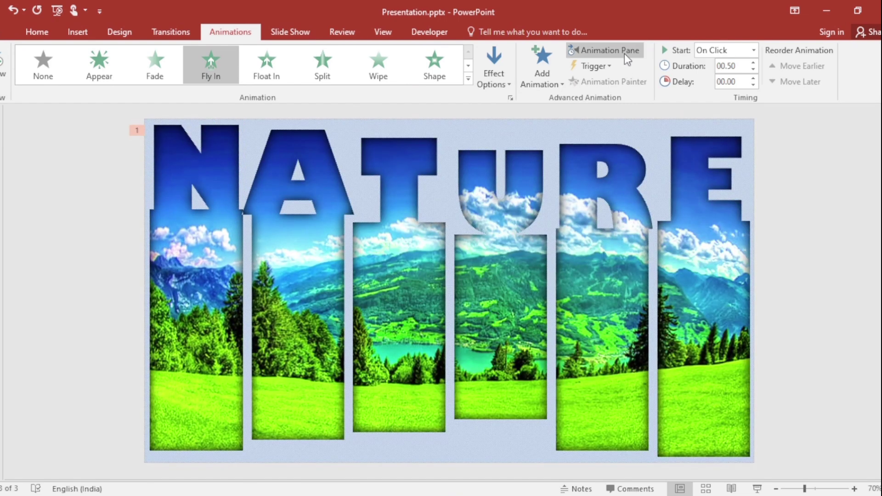
Add a bounce end to the N fly-in and set its duration to 1 second
left_click(625, 53)
left_click(876, 164)
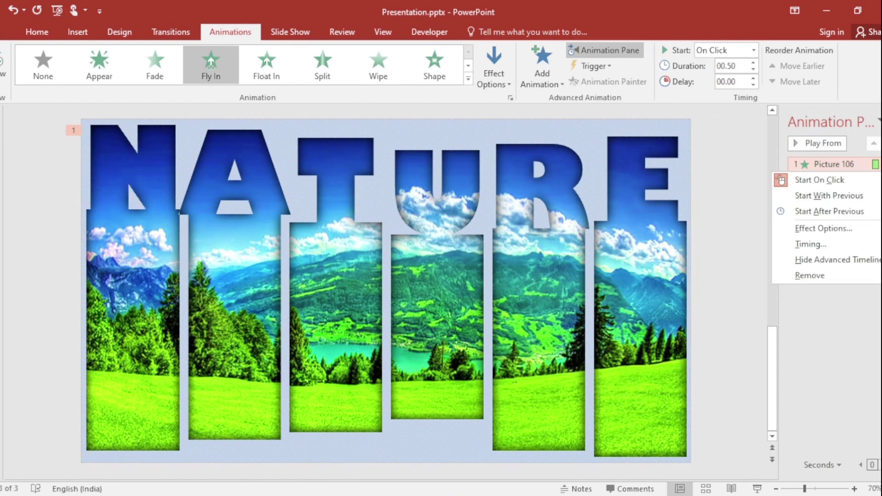
left_click(836, 227)
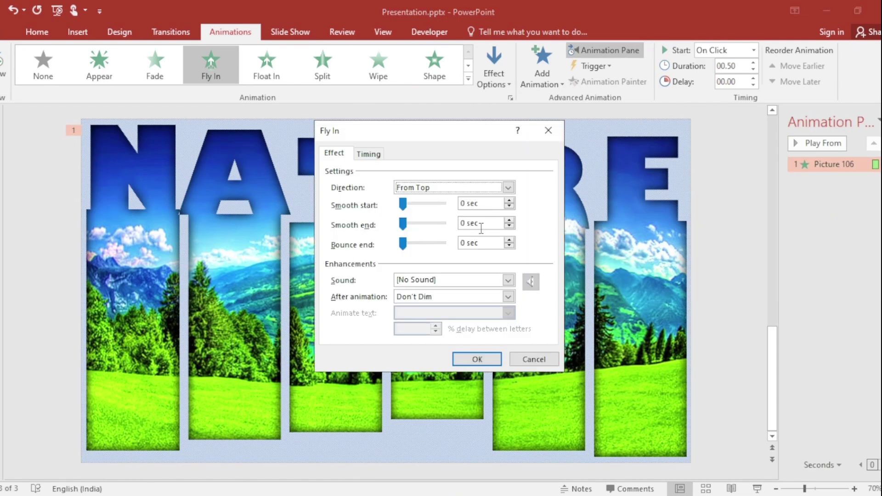
left_click(411, 245)
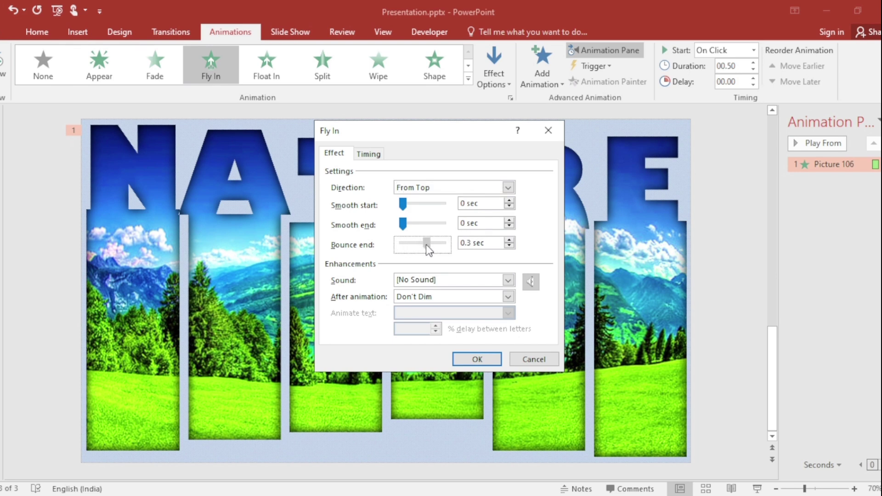
left_click(380, 154)
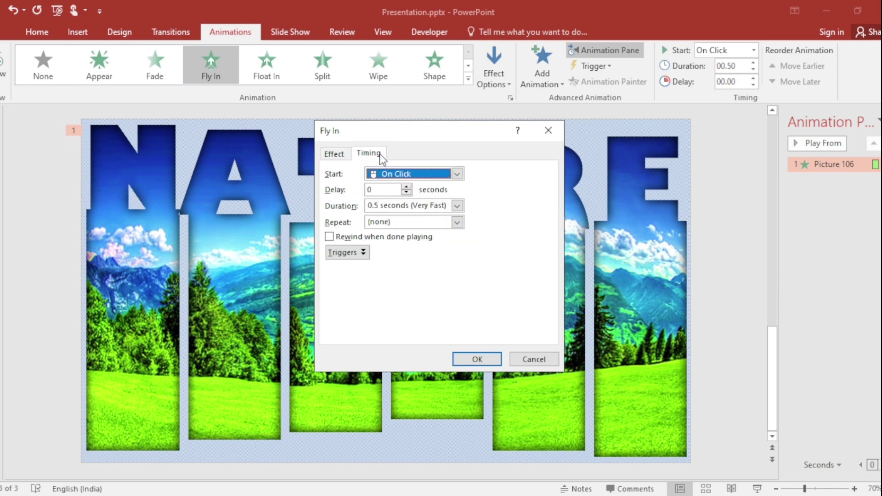
left_click(457, 205)
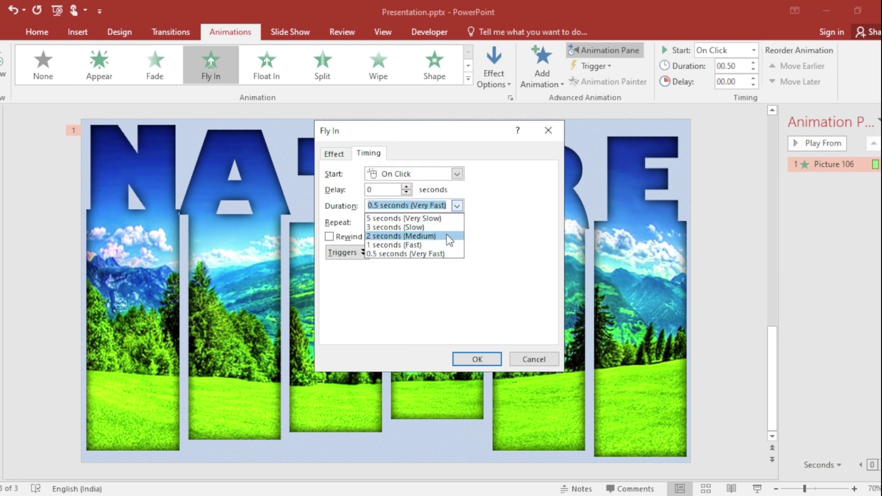
left_click(448, 245)
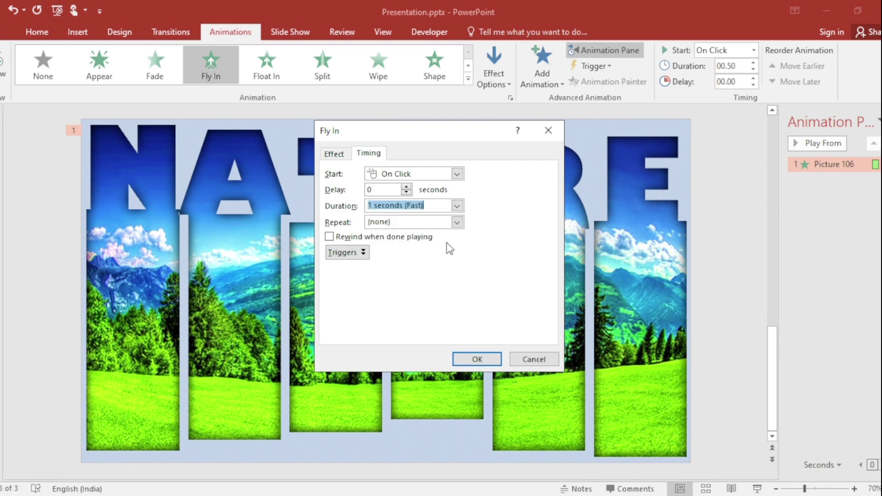
left_click(477, 359)
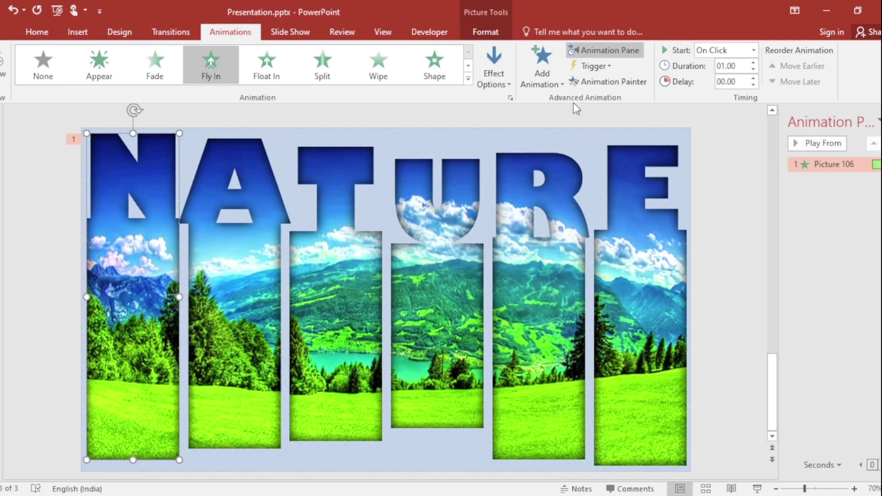
Copy the fly-in to A and T, starting With Previous at 0.25 and 0.50 s delays
left_click(605, 79)
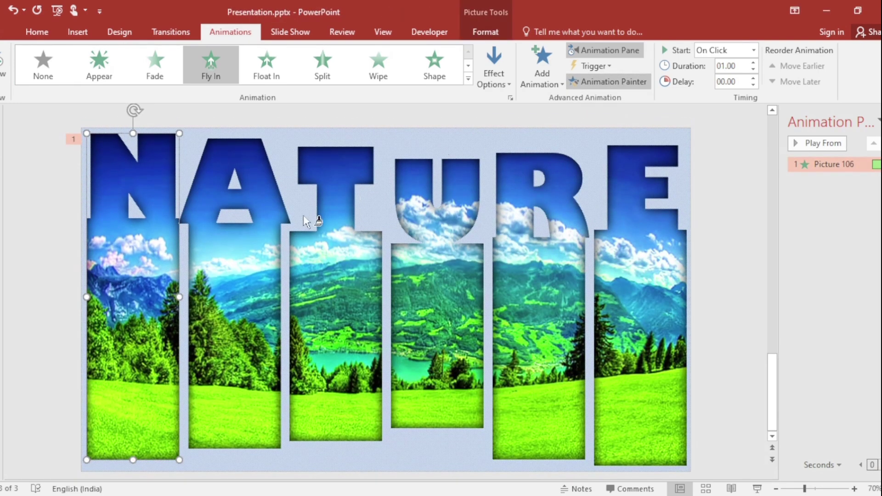
left_click(258, 246)
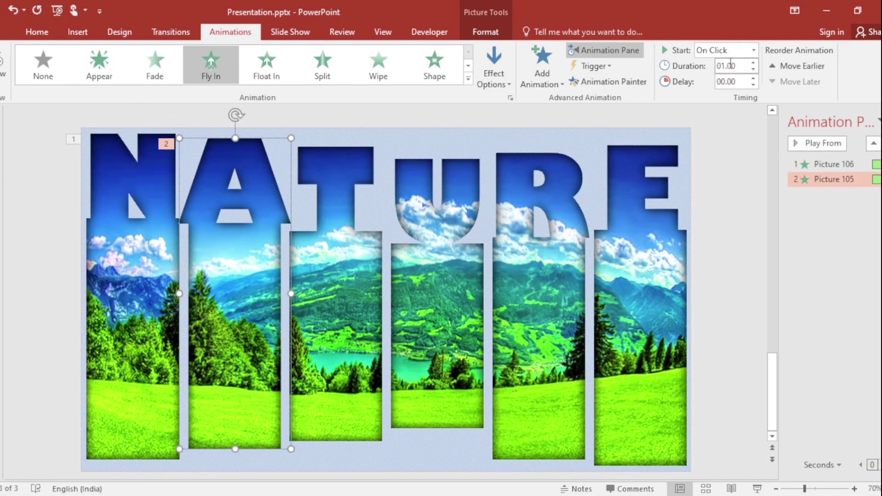
left_click(754, 50)
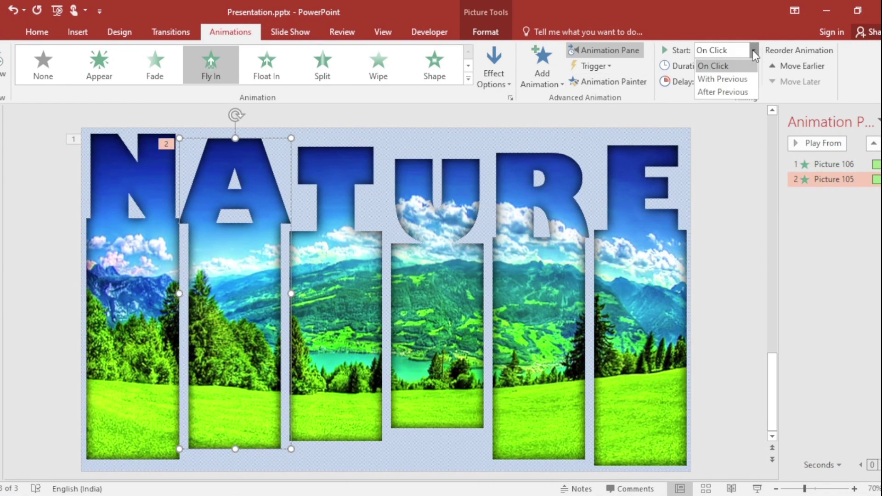
left_click(745, 79)
left_click(753, 79)
left_click(626, 82)
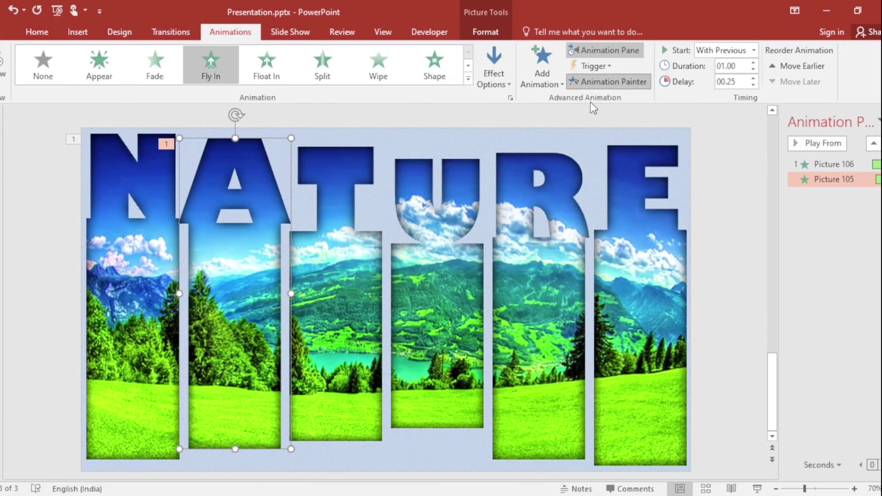
left_click(357, 267)
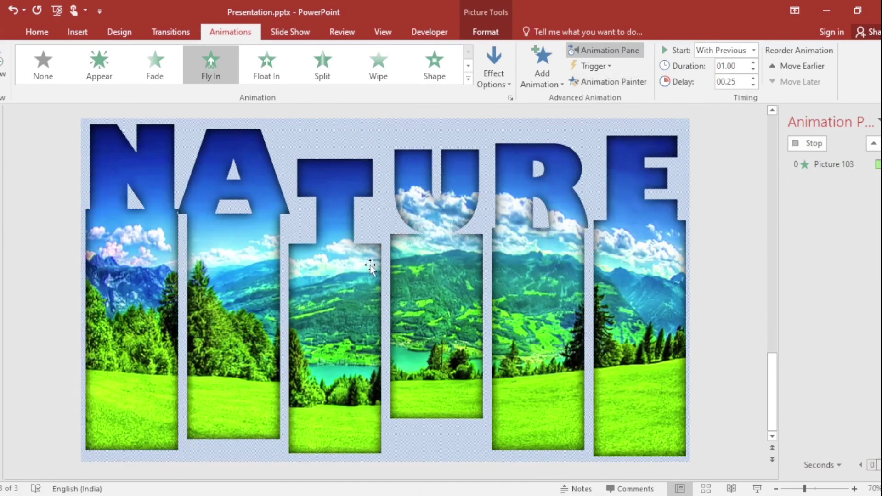
left_click(754, 79)
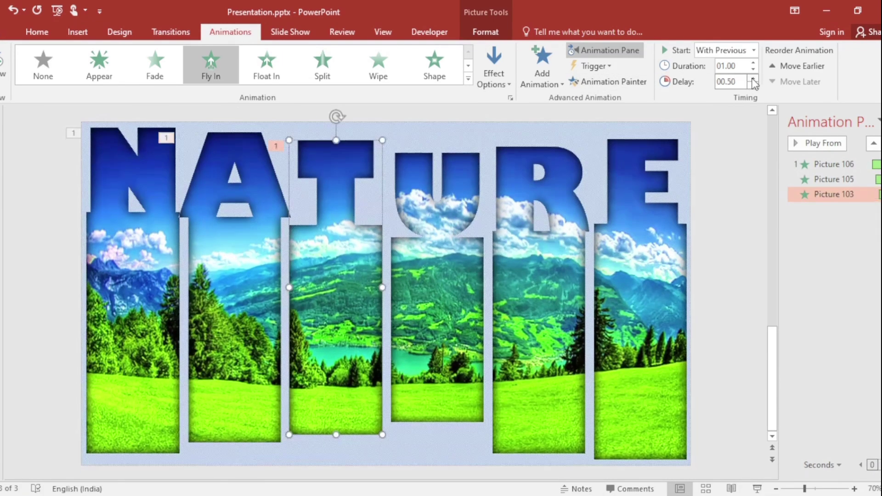
Copy the fly-in to U, R and E with 0.75, 1.00 and 1.25 s delays
left_click(611, 82)
left_click(424, 252)
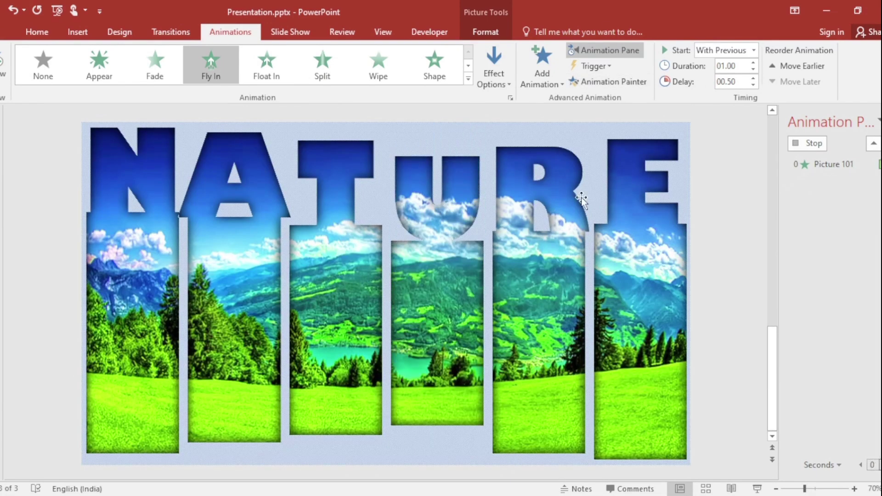
left_click(754, 79)
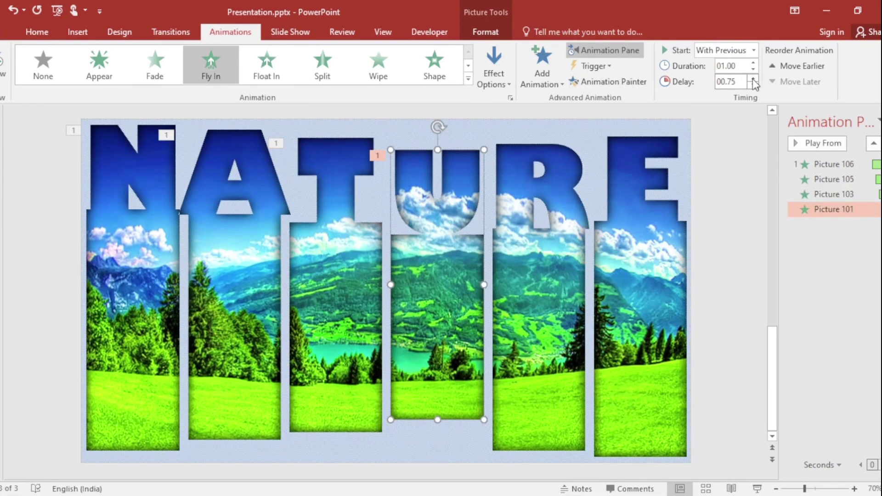
left_click(632, 83)
left_click(549, 206)
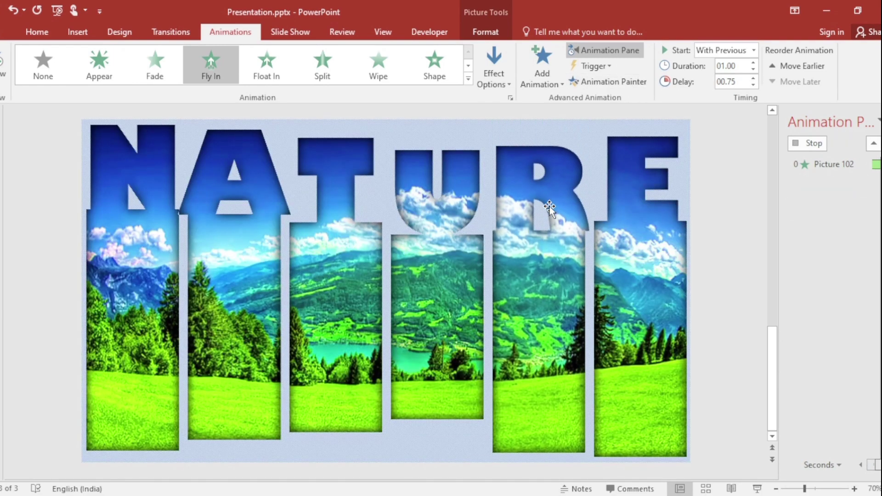
left_click(754, 79)
left_click(632, 83)
left_click(644, 237)
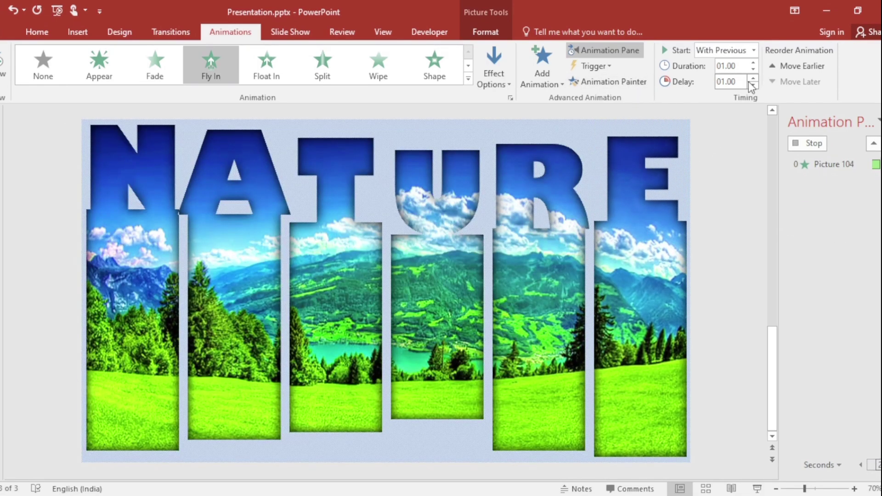
left_click(754, 79)
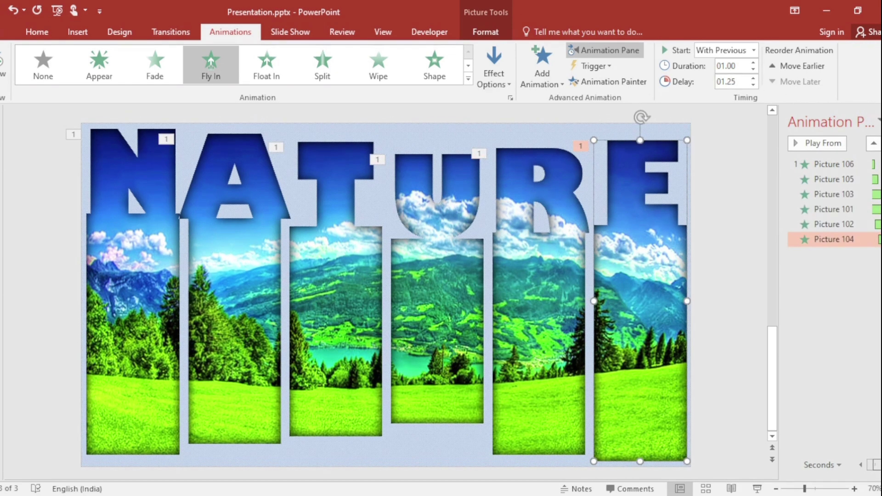
left_click(605, 50)
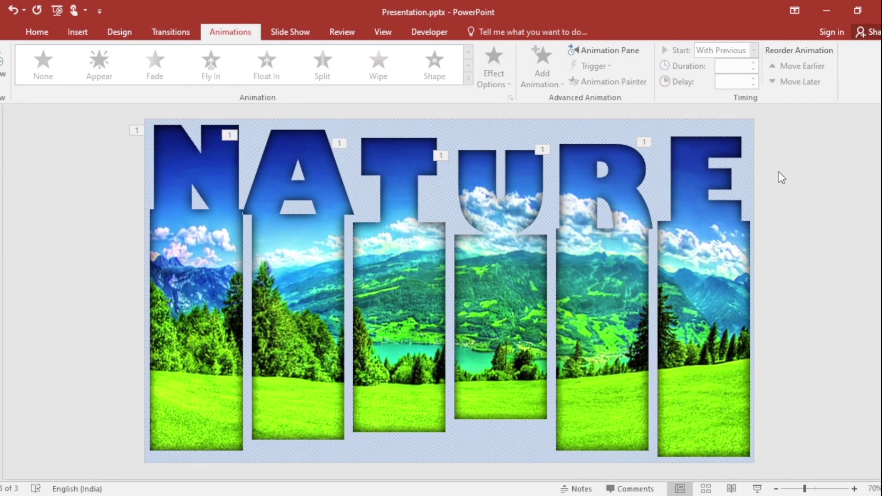